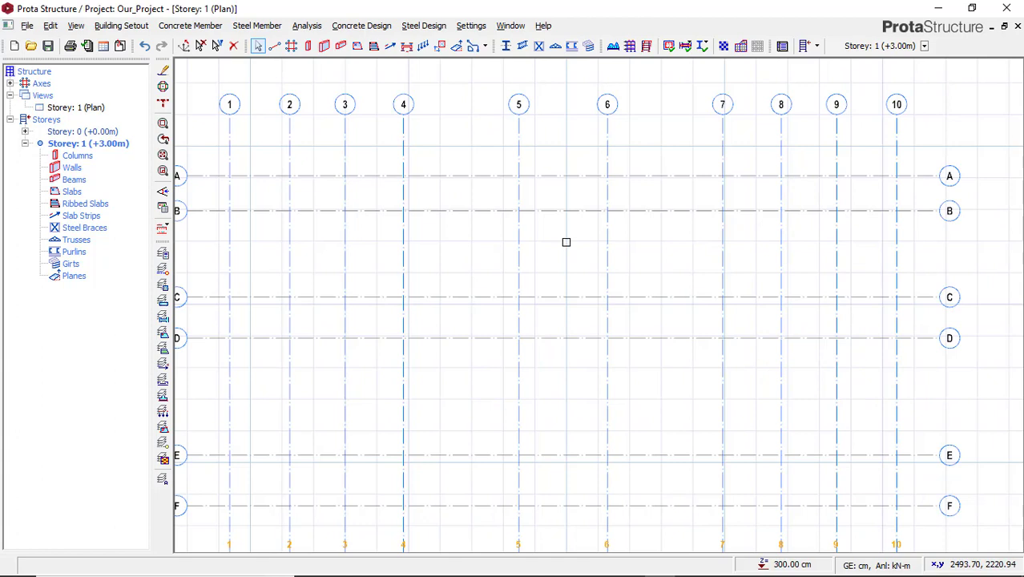
Switch to the Special Project drawing in AutoCAD and examine the wall and column layout relative to the lettered and numbered axes.
middle_drag(567, 244, 628, 238)
scroll(628, 238, down, 2)
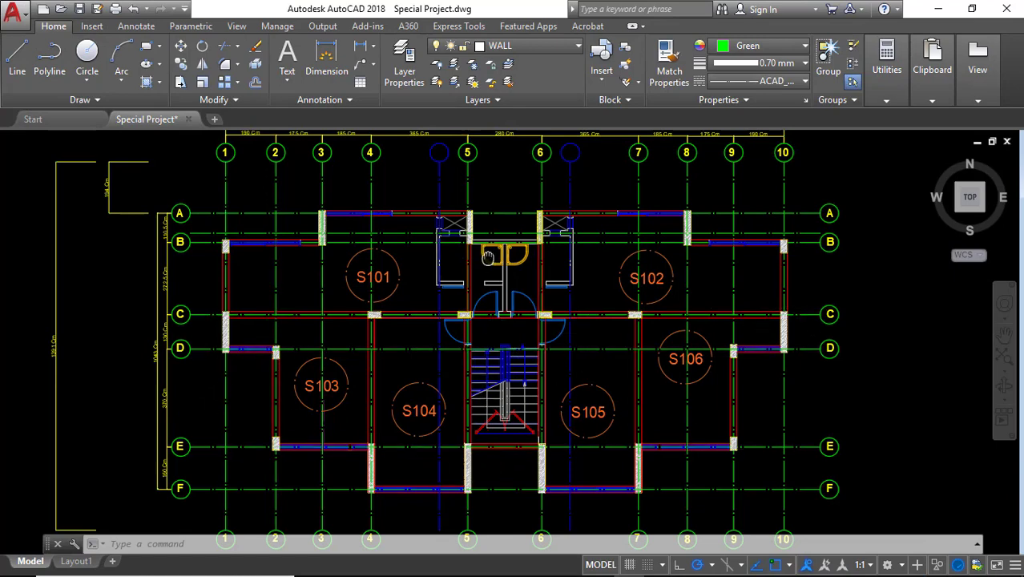
middle_drag(487, 256, 506, 272)
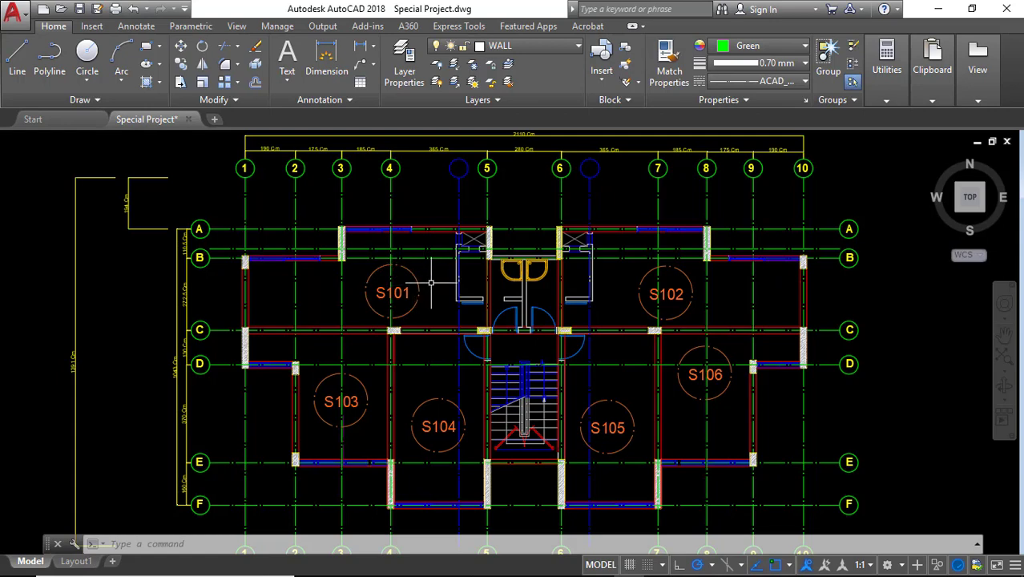
middle_drag(331, 243, 312, 227)
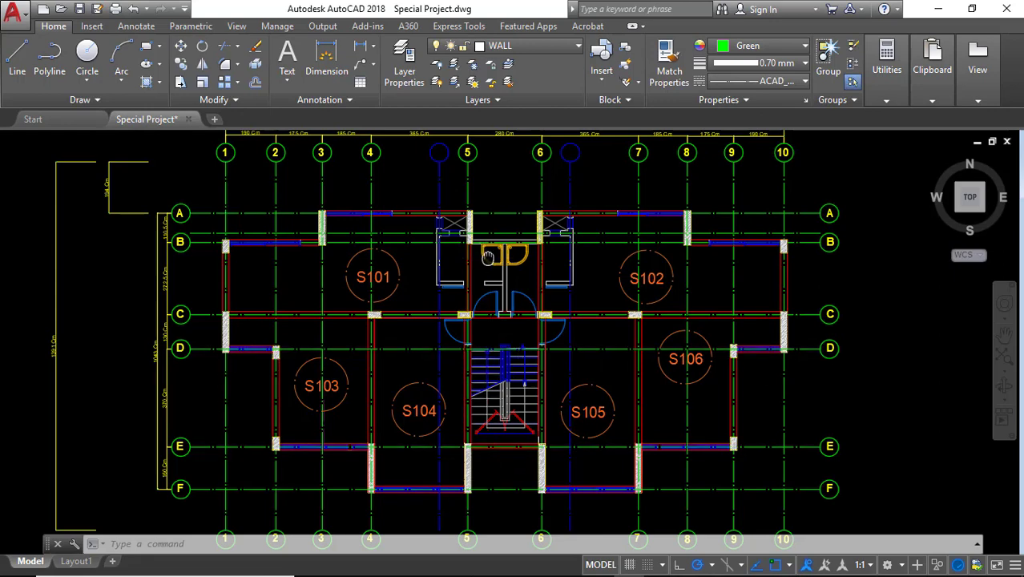
mouse_move(487, 256)
middle_down()
mouse_move(514, 281)
mouse_move(506, 272)
middle_up()
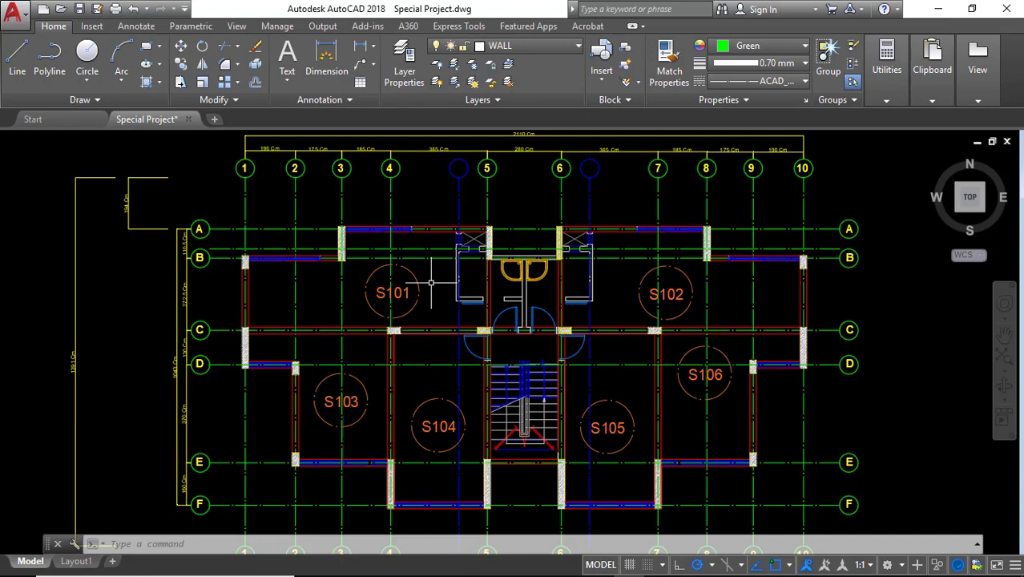
middle_drag(331, 245, 312, 228)
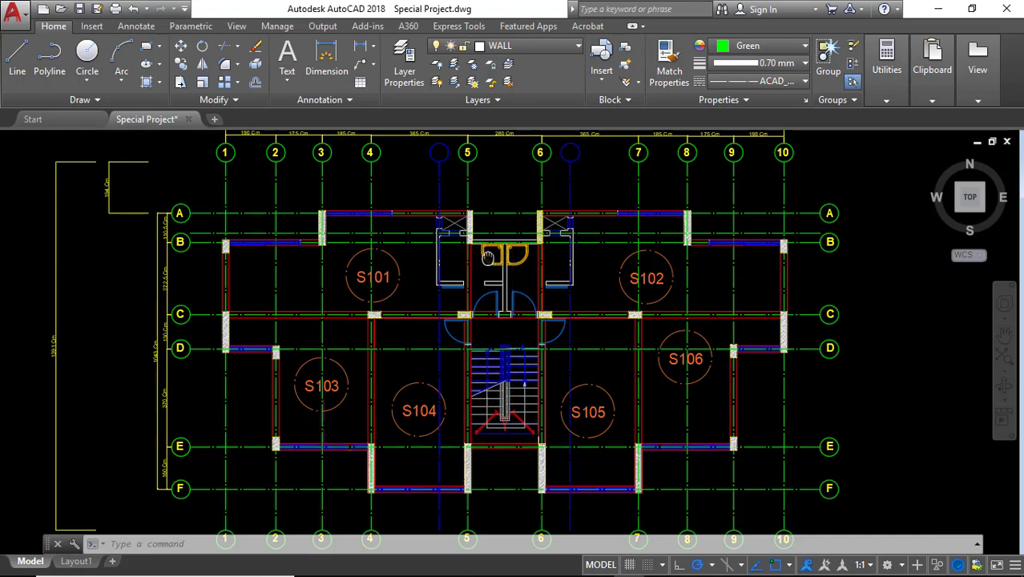
middle_drag(411, 267, 430, 282)
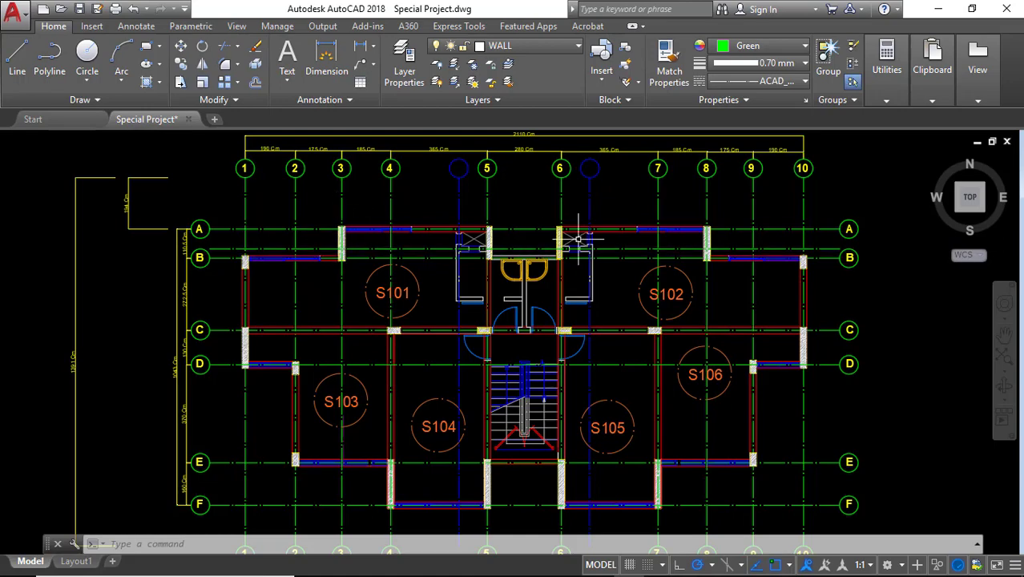
scroll(292, 257, up, 4)
middle_drag(365, 257, 389, 284)
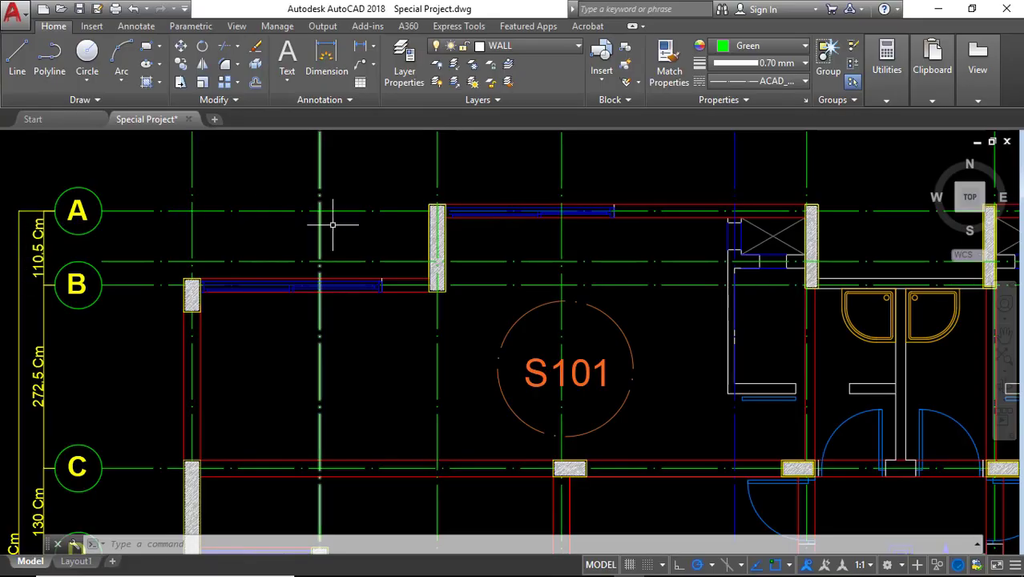
middle_drag(340, 240, 306, 330)
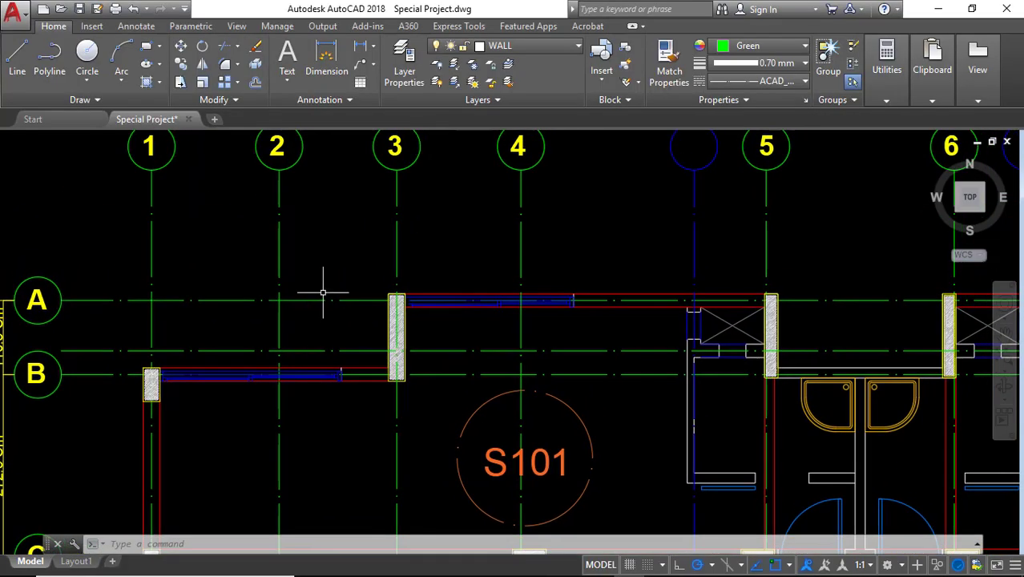
middle_click(341, 238)
middle_click(340, 238)
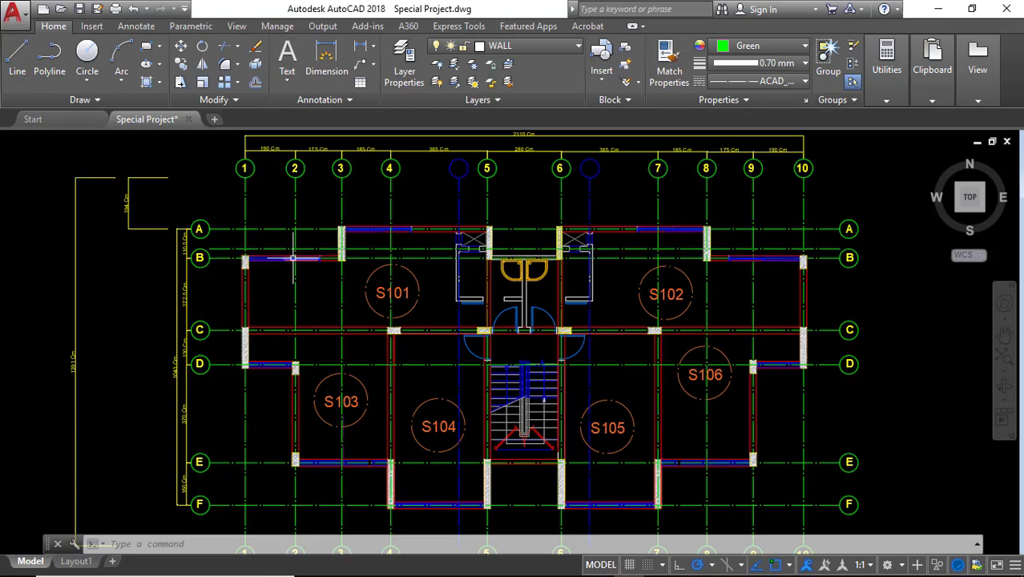
scroll(293, 258, up, 5)
middle_drag(355, 229, 421, 296)
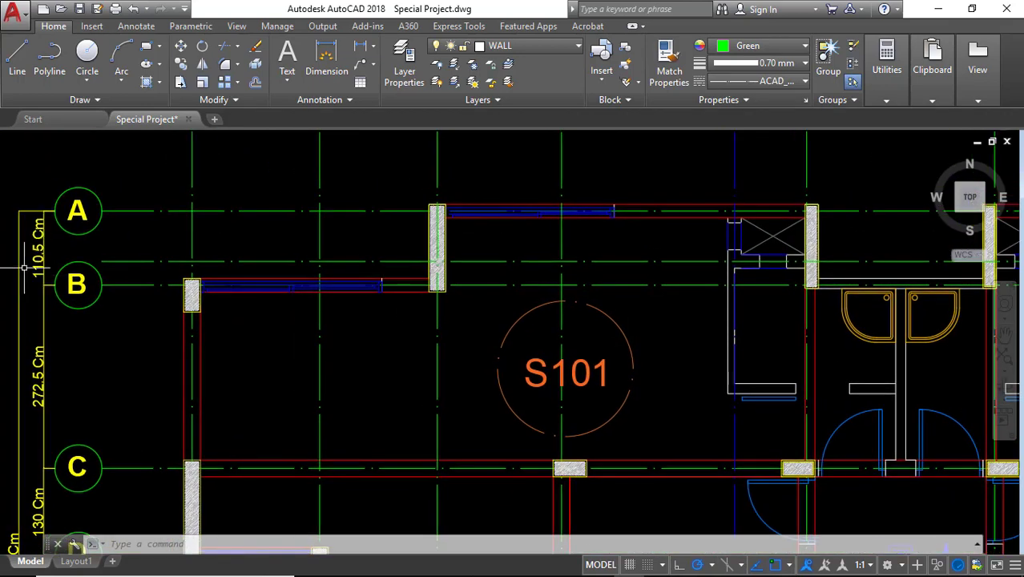
middle_drag(348, 237, 307, 327)
click(324, 61)
scroll(384, 297, up, 5)
click(394, 287)
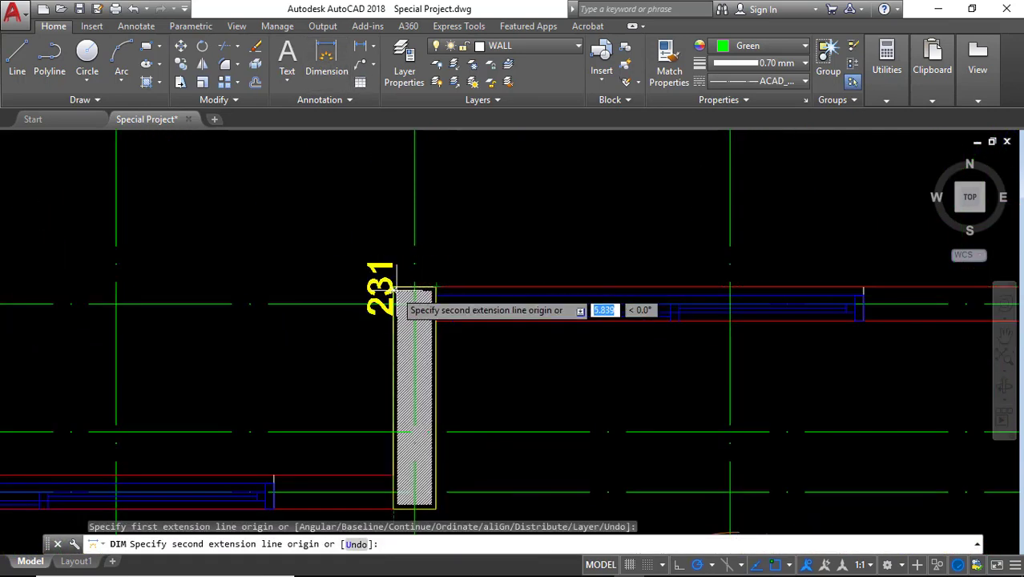
key(Escape)
middle_drag(419, 522, 423, 330)
scroll(425, 321, up, 5)
key(space)
click(397, 284)
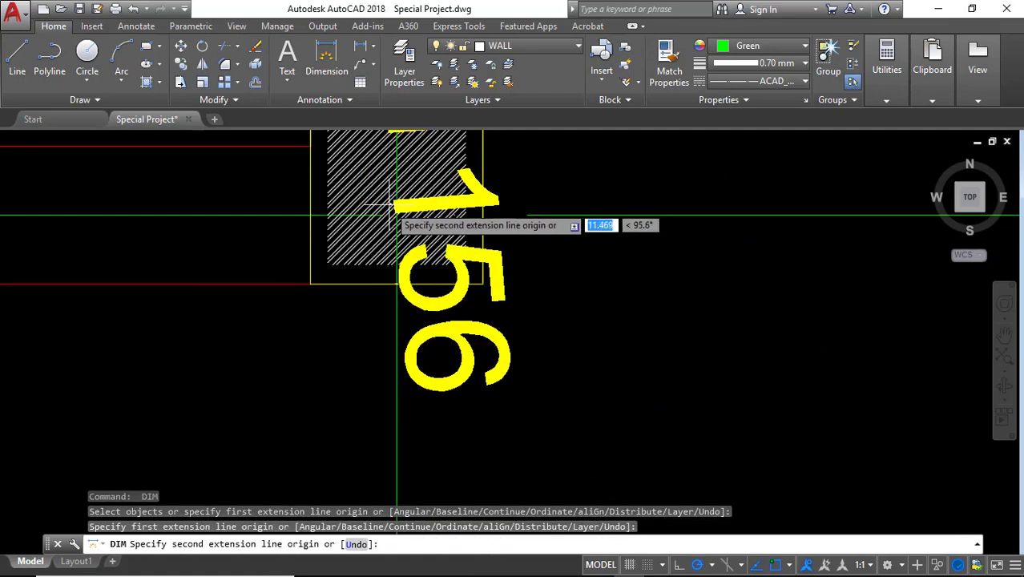
scroll(395, 217, down, 2)
scroll(378, 411, down, 2)
key(Escape)
scroll(385, 294, up, 2)
scroll(378, 281, up, 3)
key(space)
click(365, 275)
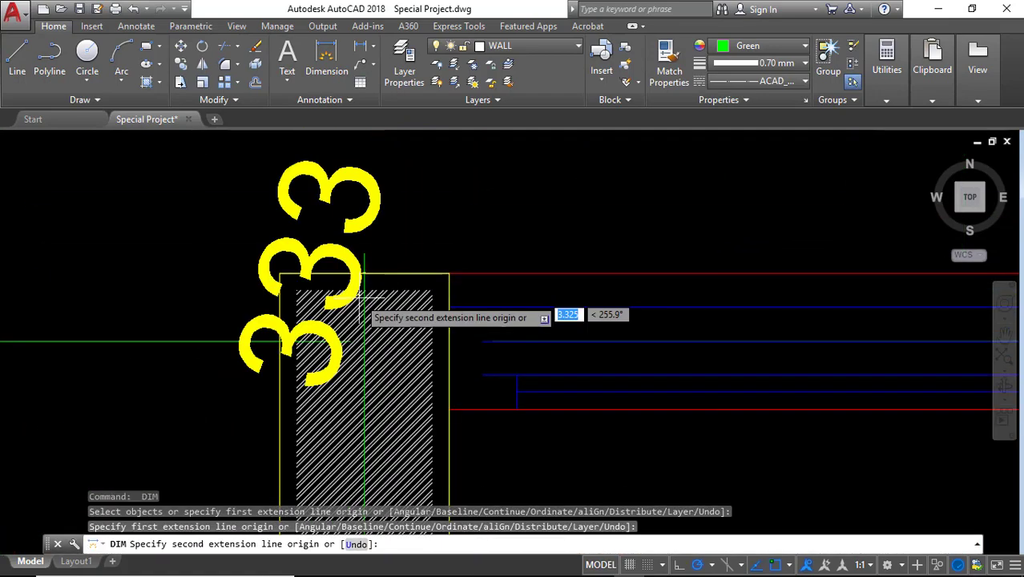
key(Escape)
Dimension the distance from the upper end of the axis 3 wall to axis A.
key(space)
click(364, 274)
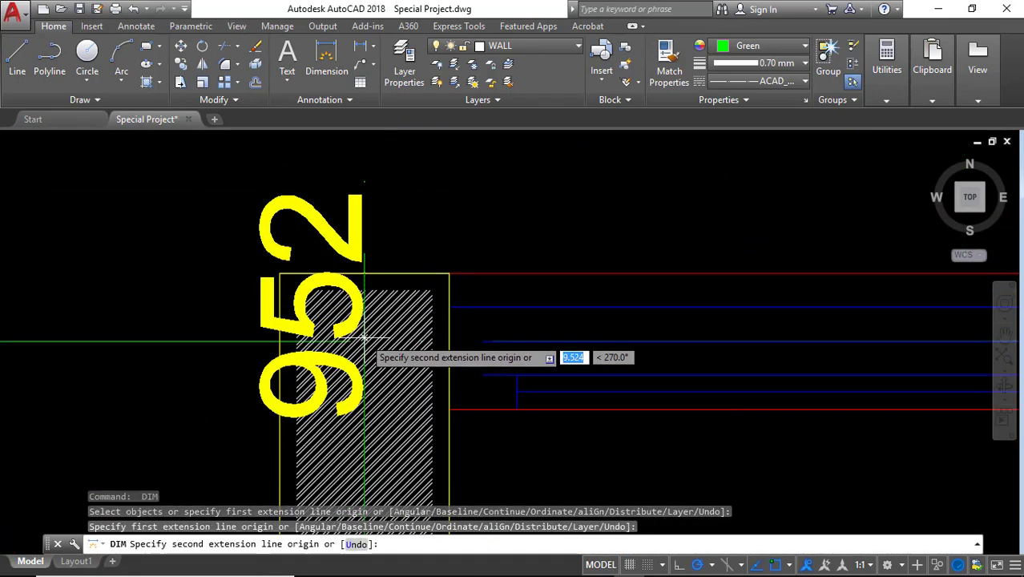
click(378, 359)
click(264, 340)
scroll(258, 338, down, 6)
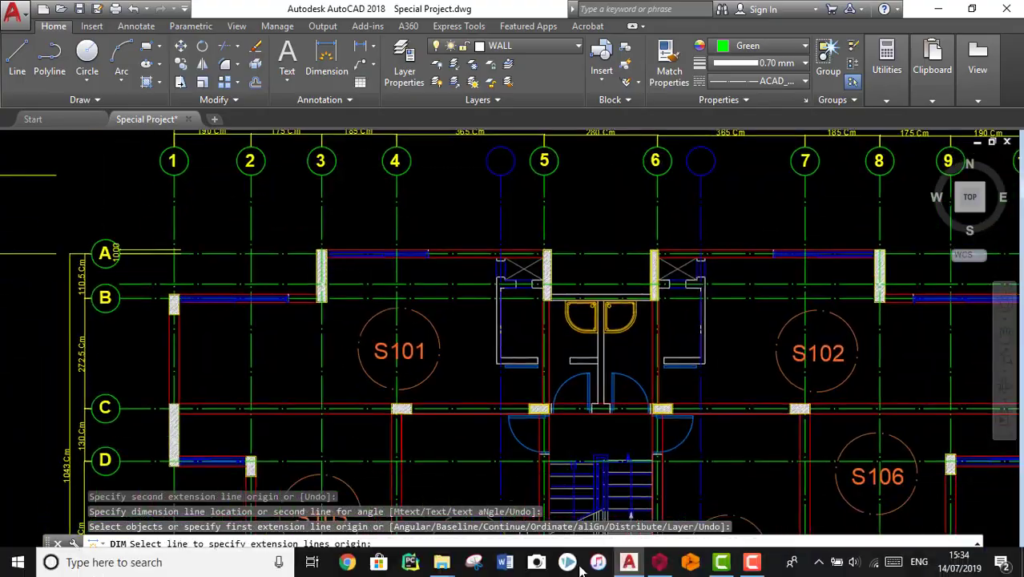
Switch to ProtaStructure and insert a wall along axis 3 from axis B to axis A.
click(632, 565)
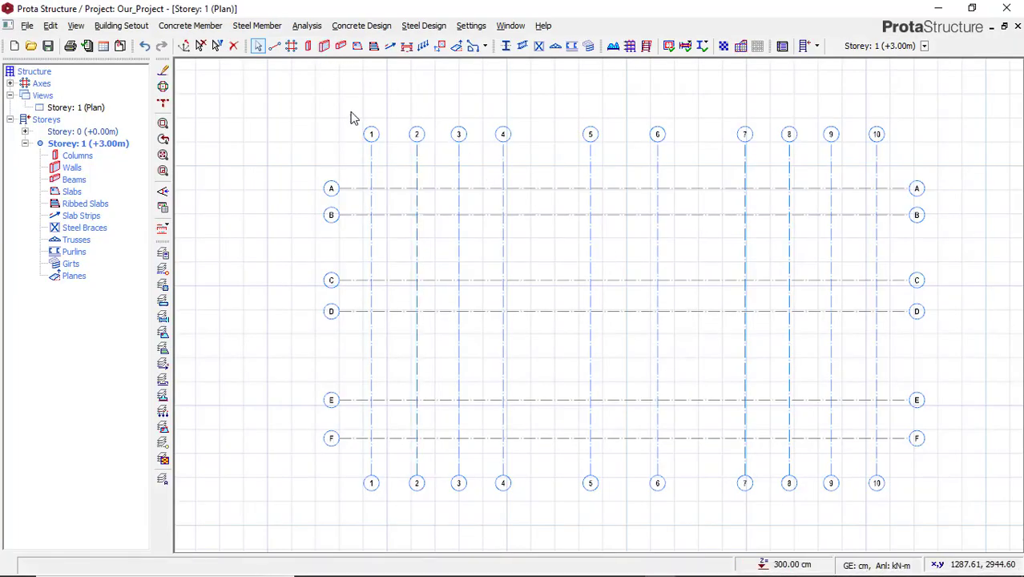
key(w)
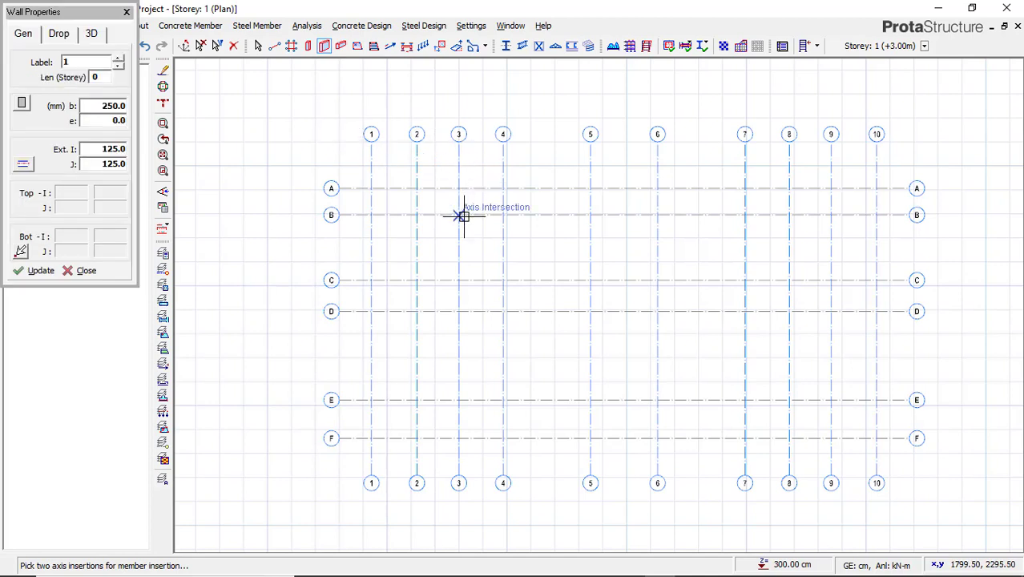
click(458, 189)
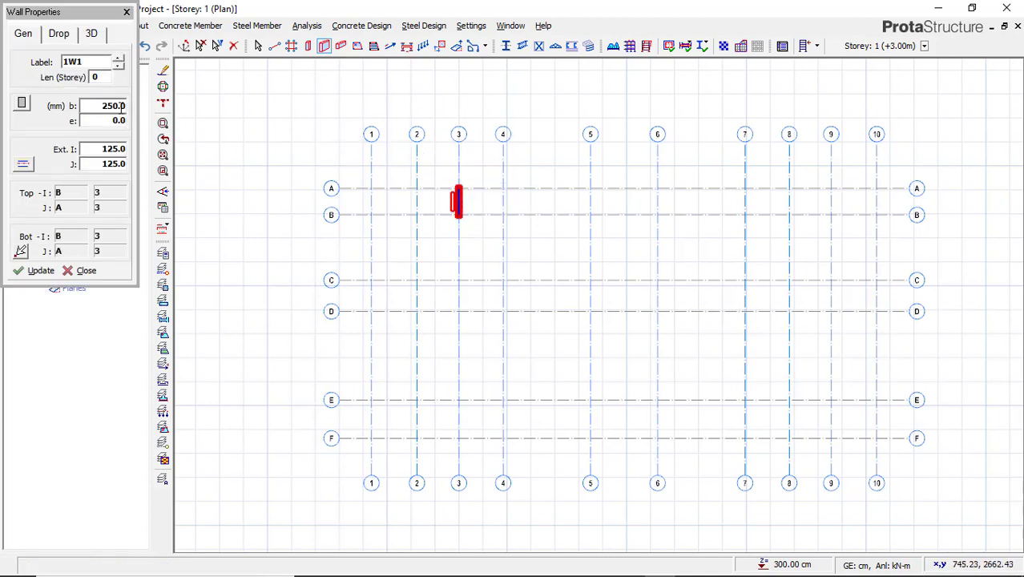
Set the wall's I and J extensions to 100 mm and insert another wall along axis 8 from axis B to axis A.
double_click(117, 148)
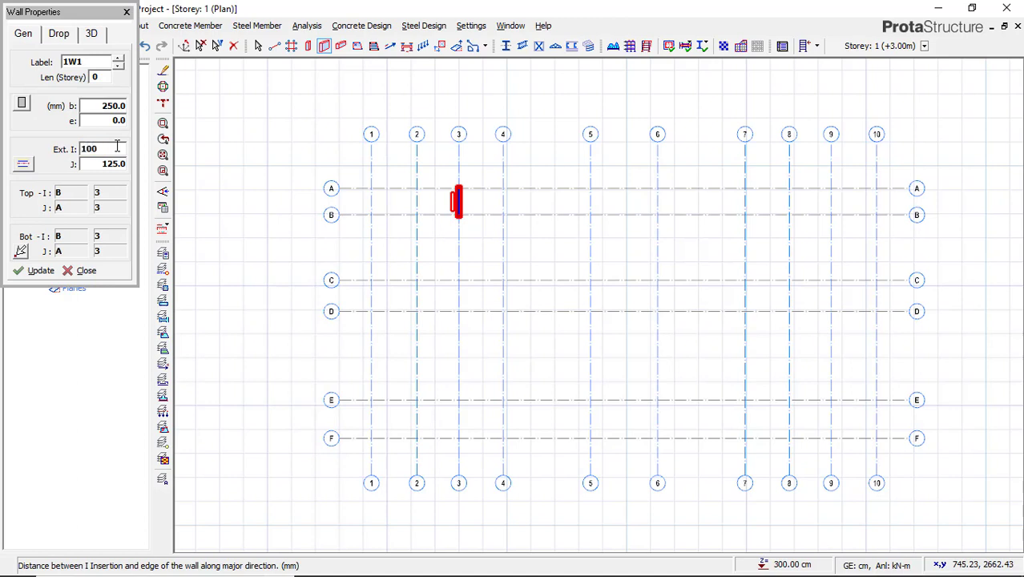
double_click(116, 165)
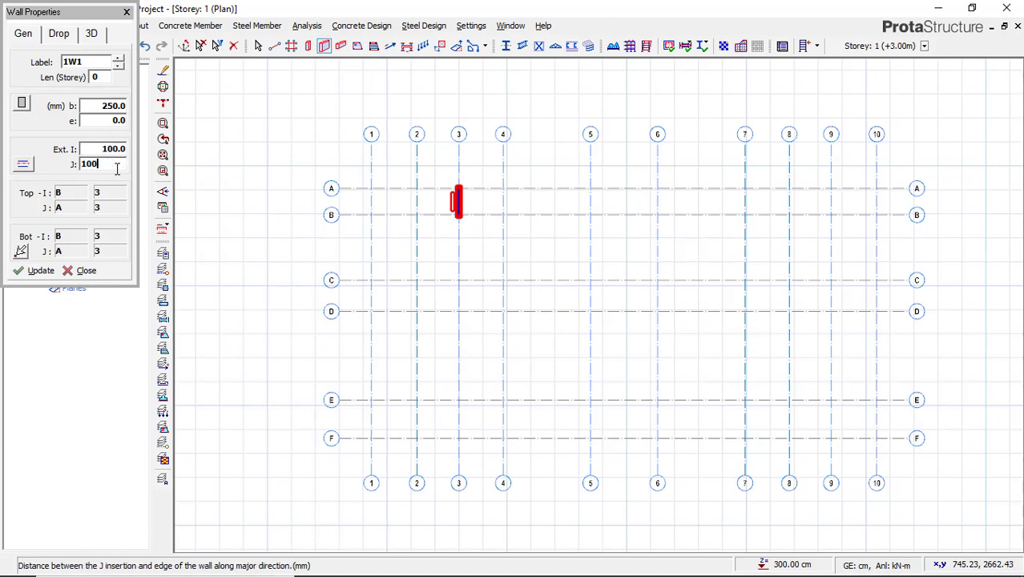
click(37, 272)
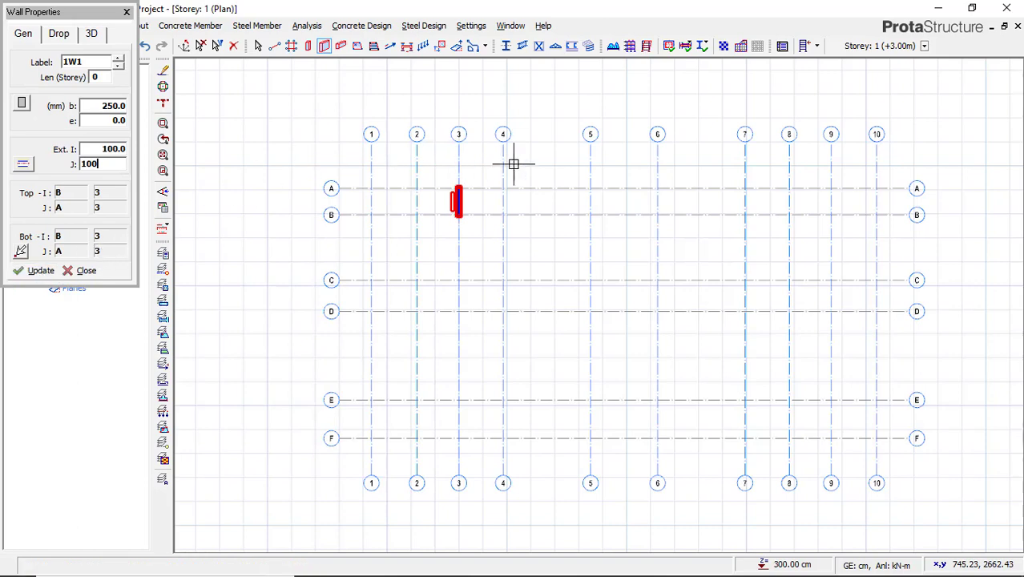
click(788, 215)
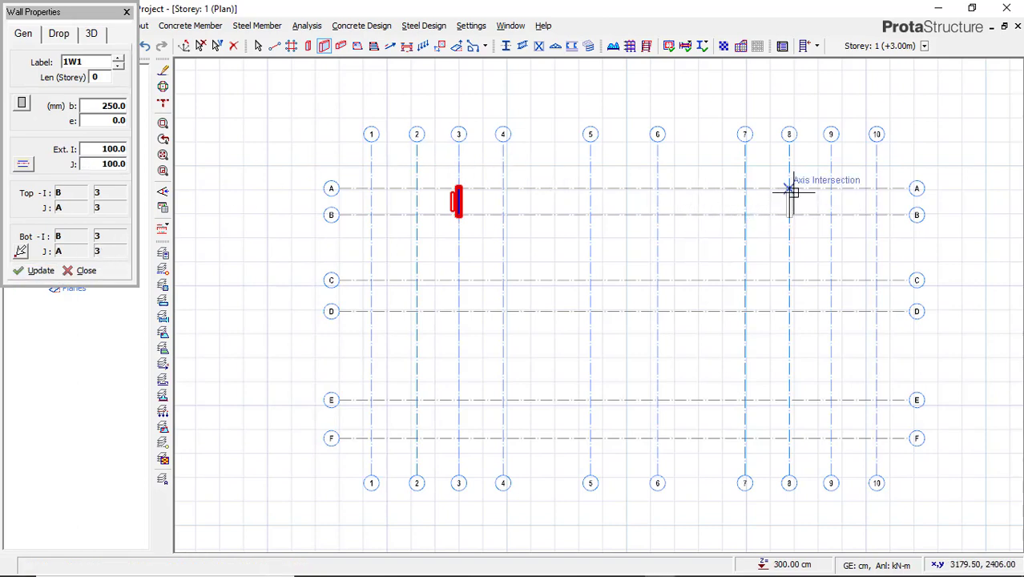
click(776, 202)
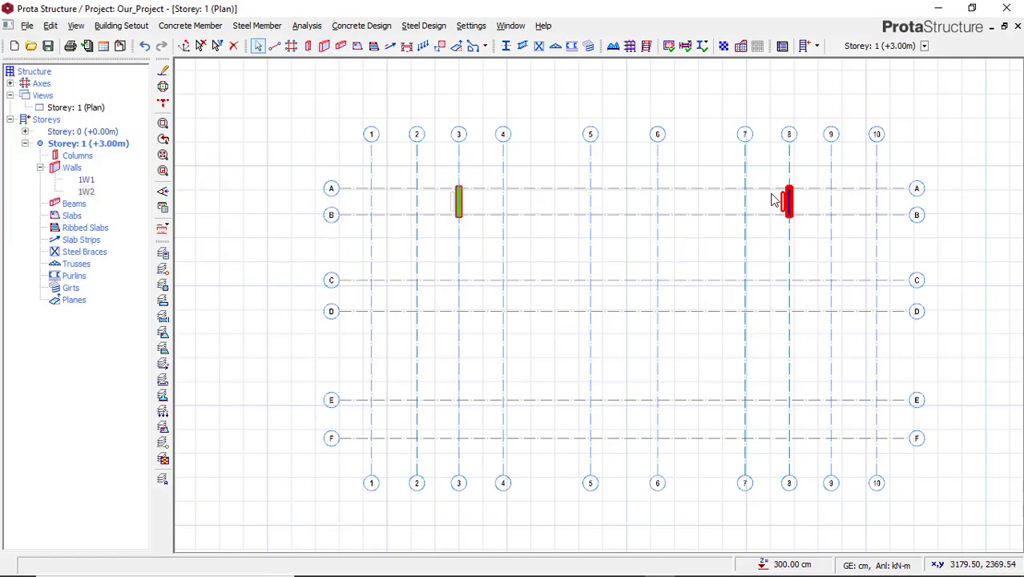
Switch to the AutoCAD drawing and dimension the thickness of the axis 5 wall above its upper end.
scroll(771, 191, up, 4)
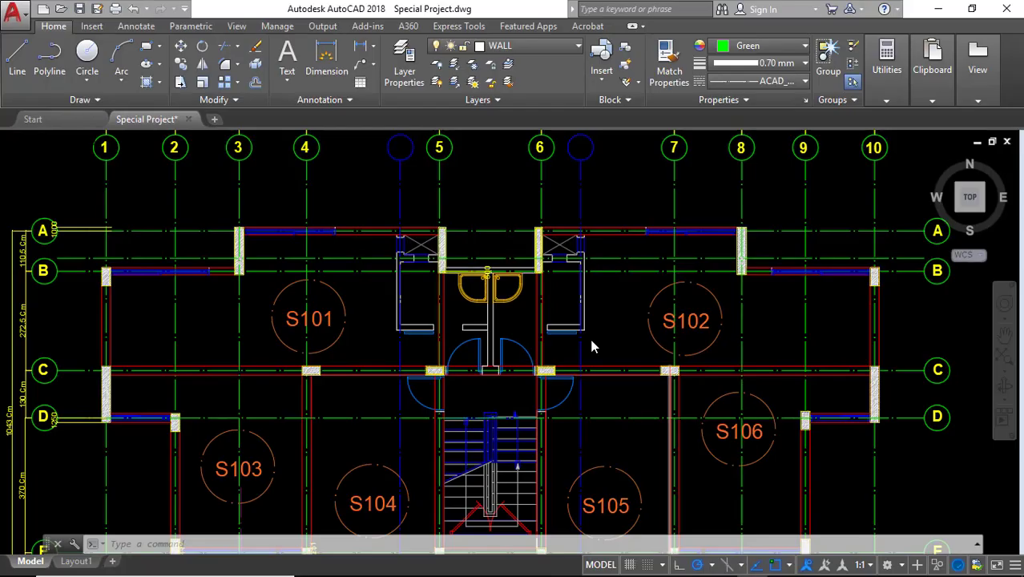
scroll(450, 234, up, 4)
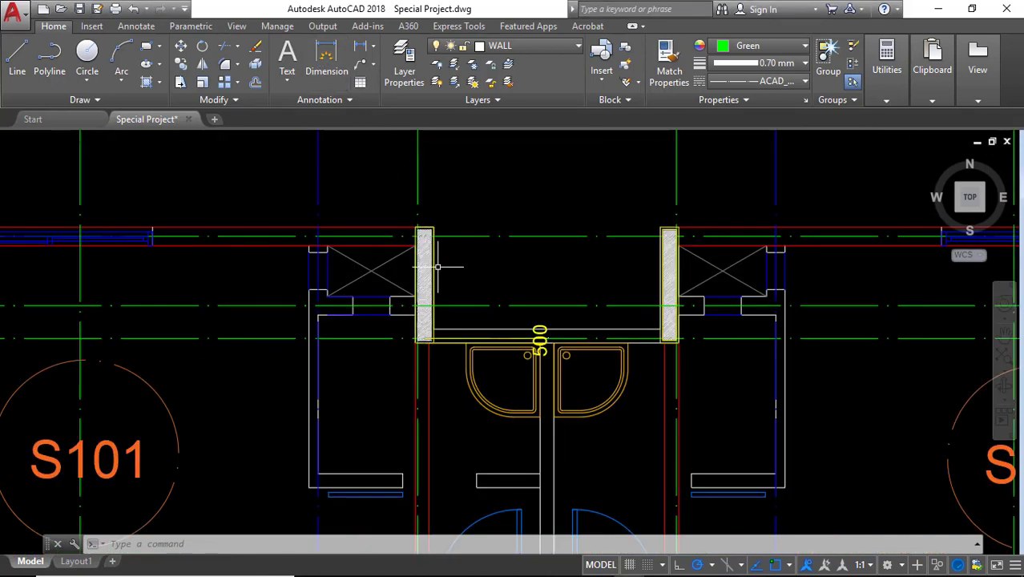
scroll(419, 225, up, 4)
click(453, 229)
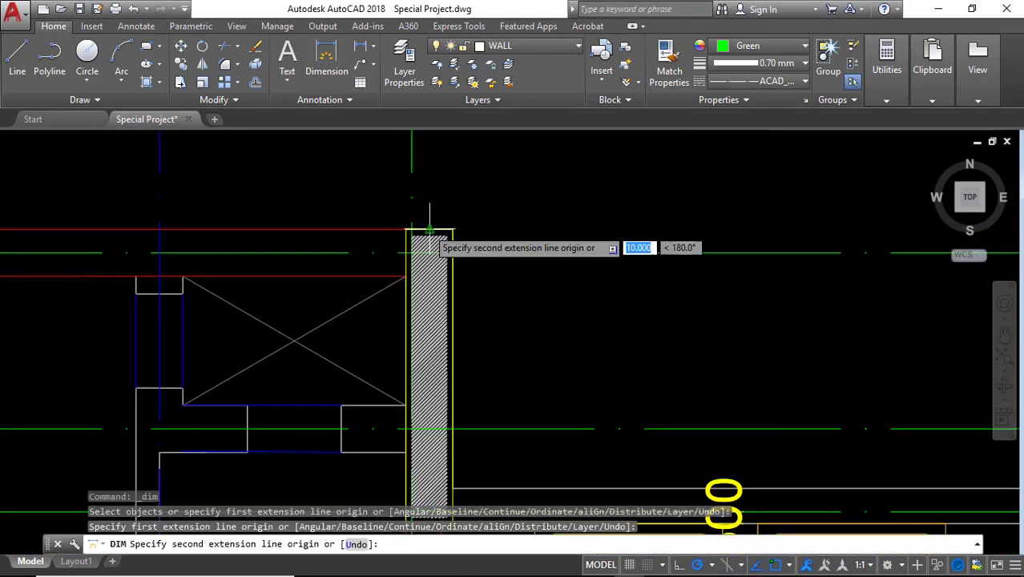
click(408, 229)
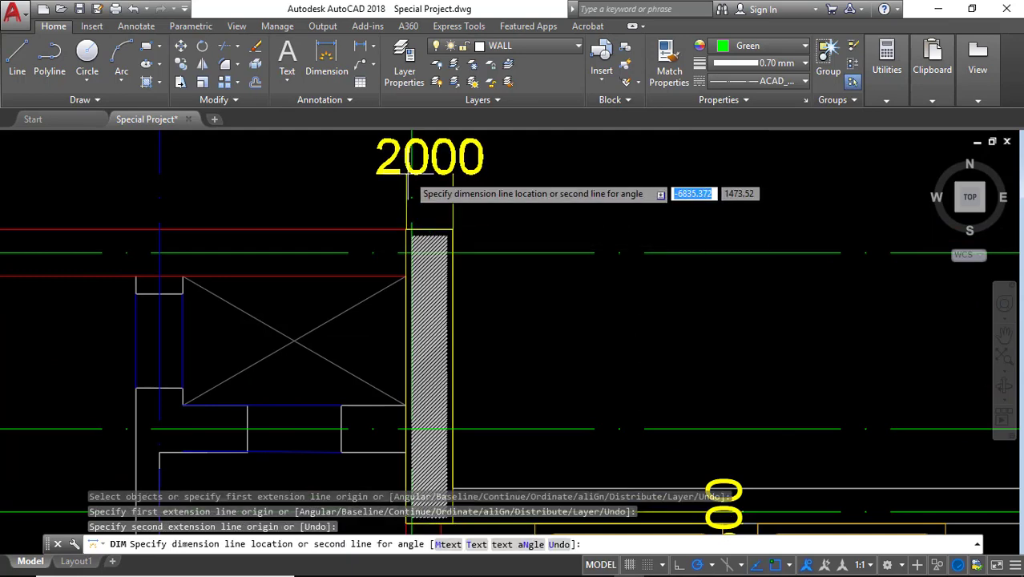
click(433, 196)
scroll(432, 197, down, 2)
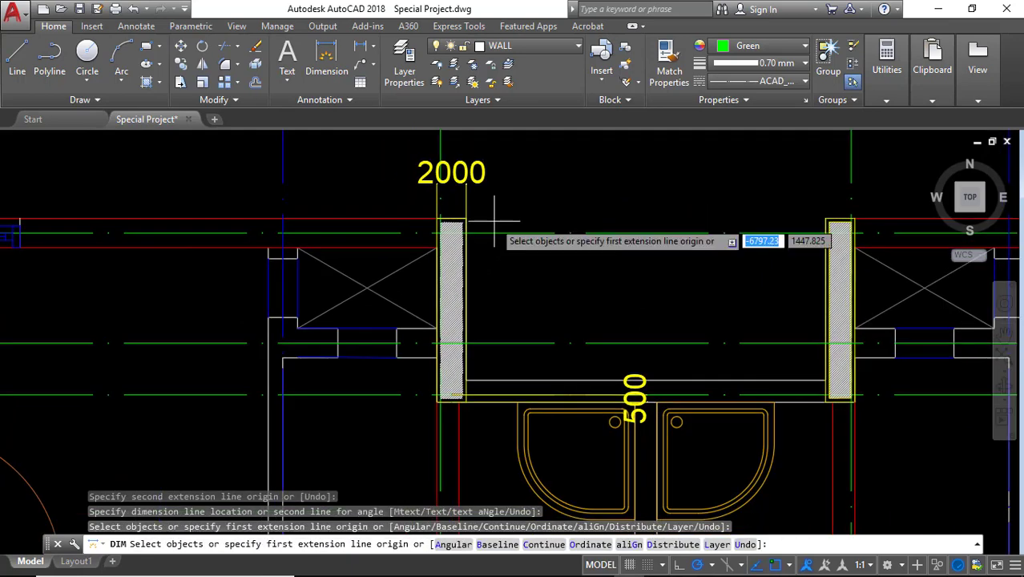
Dimension the distance from the lower end of the axis 5 wall to axis B.
middle_drag(521, 306, 499, 278)
scroll(469, 375, up, 6)
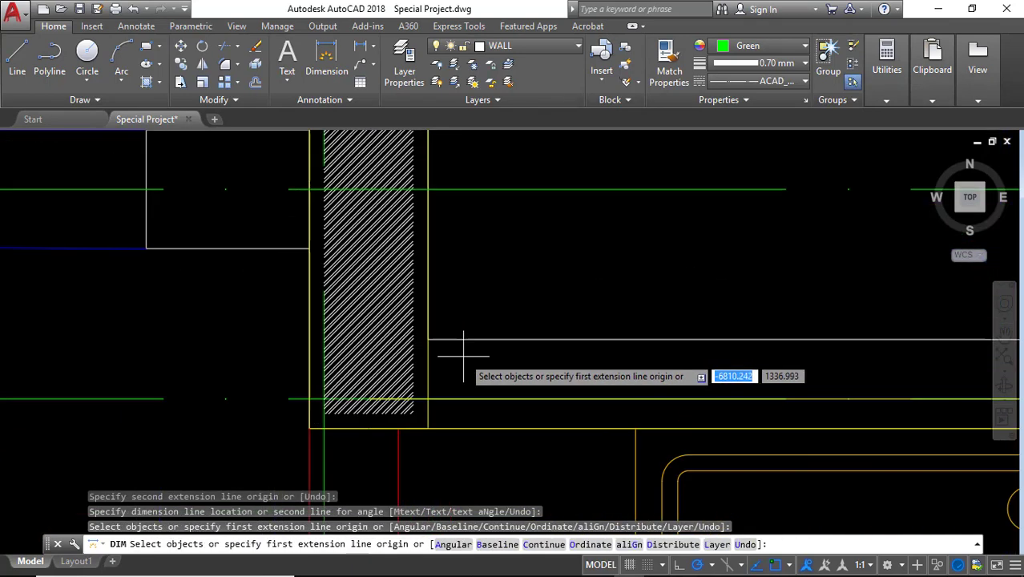
key(Return)
click(366, 419)
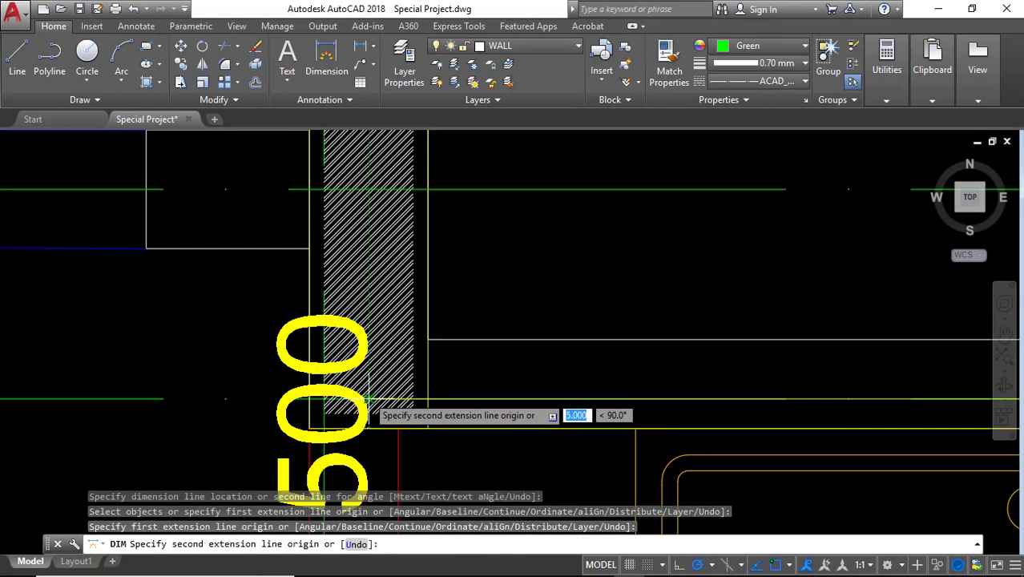
click(365, 396)
click(273, 396)
Dimension the distance from the upper end of the axis 5 wall to axis A.
scroll(270, 336, down, 3)
middle_drag(354, 360, 354, 428)
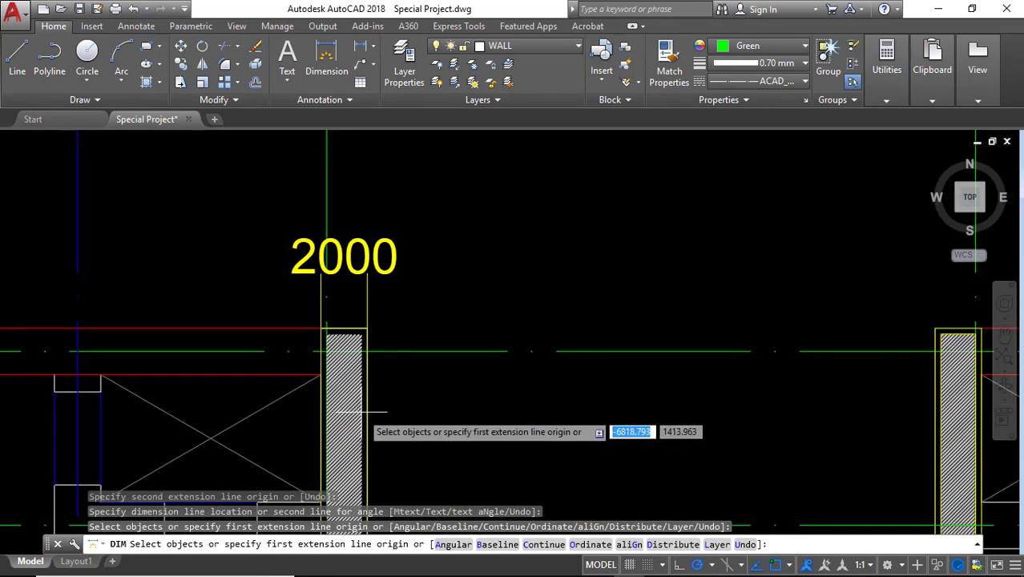
scroll(354, 429, up, 4)
key(Return)
click(330, 248)
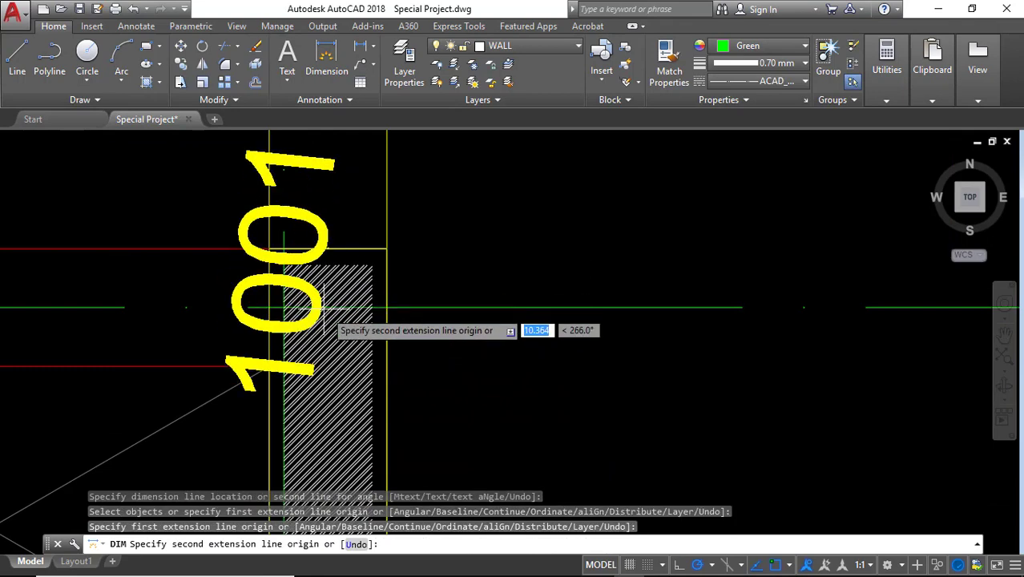
click(328, 304)
click(507, 280)
scroll(461, 320, down, 5)
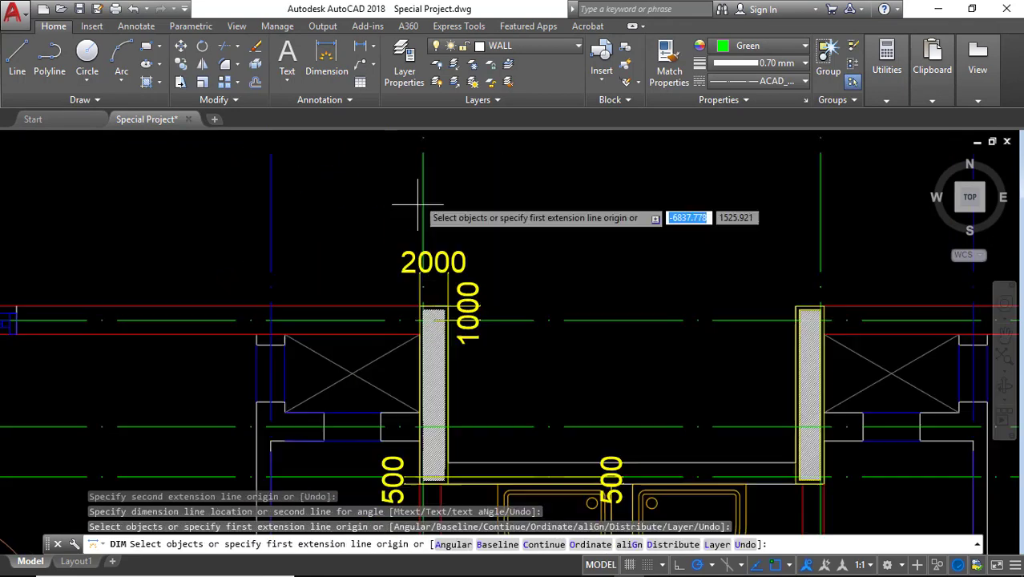
Measure the distance from the midpoint of the axis 5 wall's upper edge to axis 5.
key(Return)
key(Return)
key(Return)
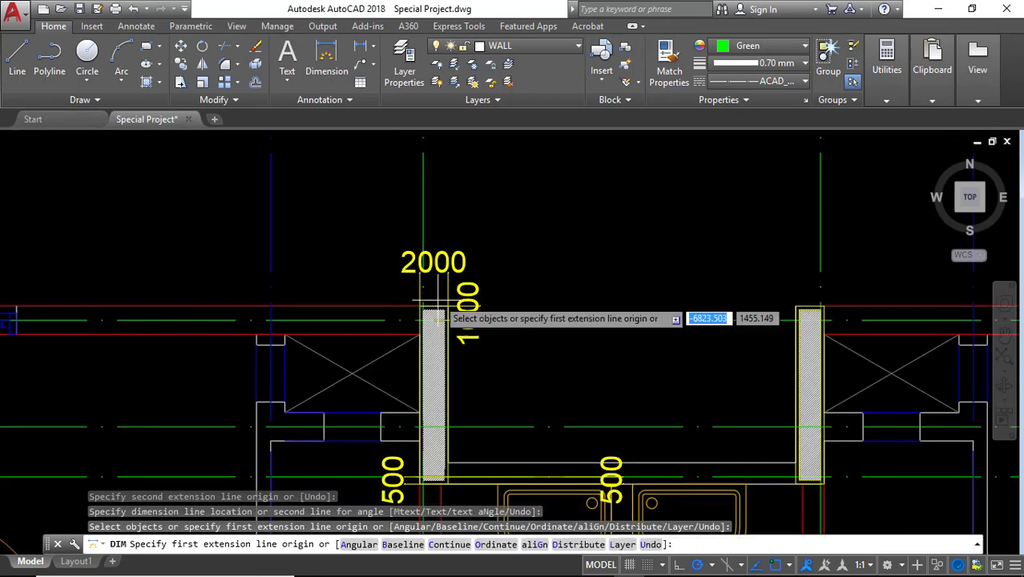
key(Return)
scroll(441, 303, up, 2)
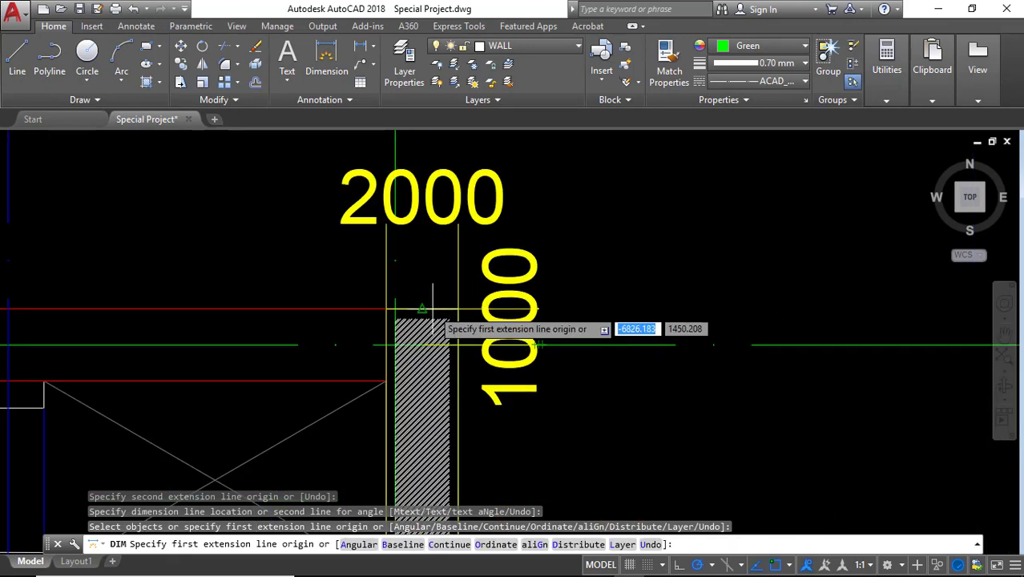
click(422, 308)
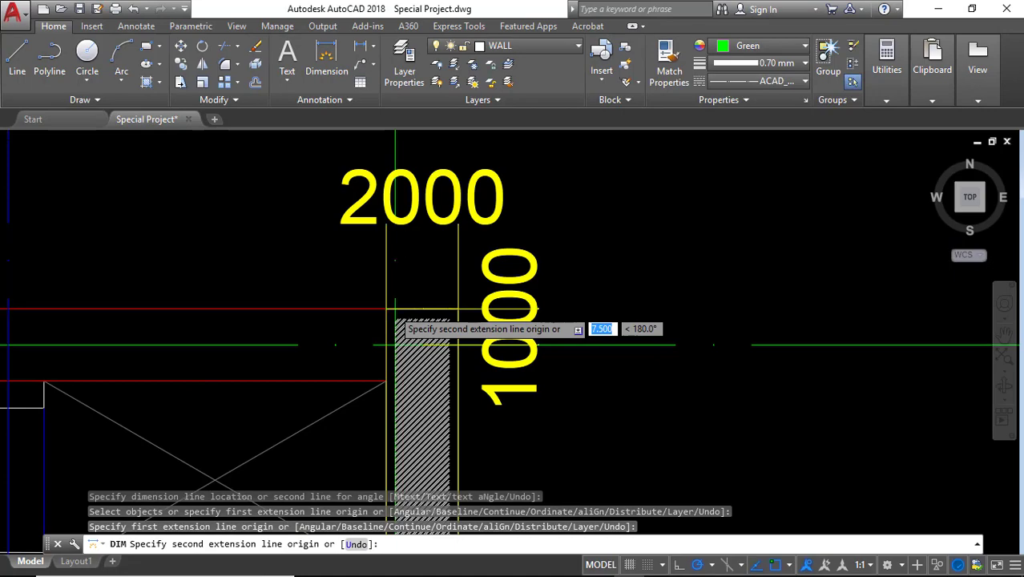
click(391, 309)
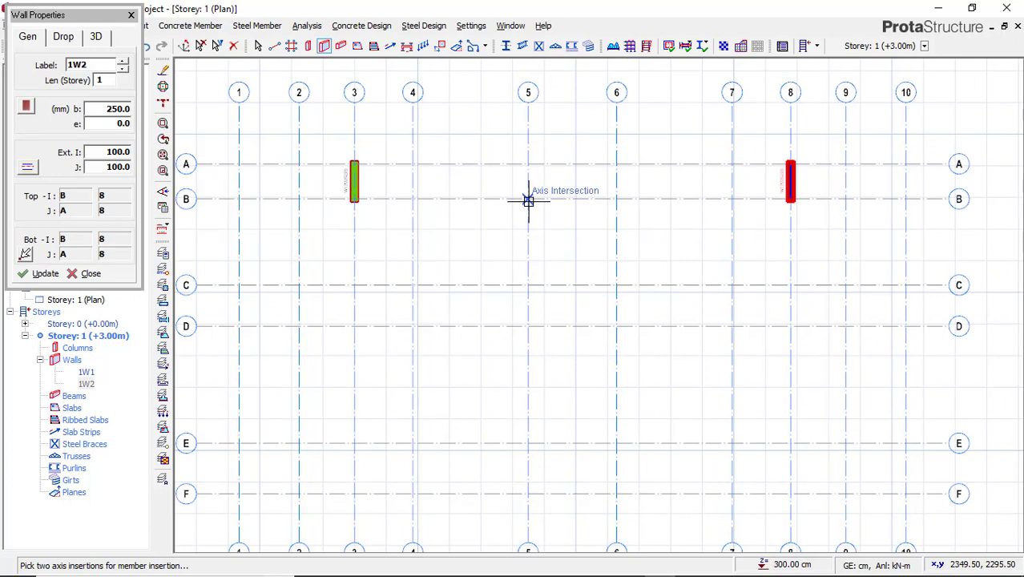
Switch to ProtaStructure and insert a wall along axis 5 from B to A with 200 mm width, -75 mm eccentricity and 50 mm I extension.
click(528, 199)
click(527, 164)
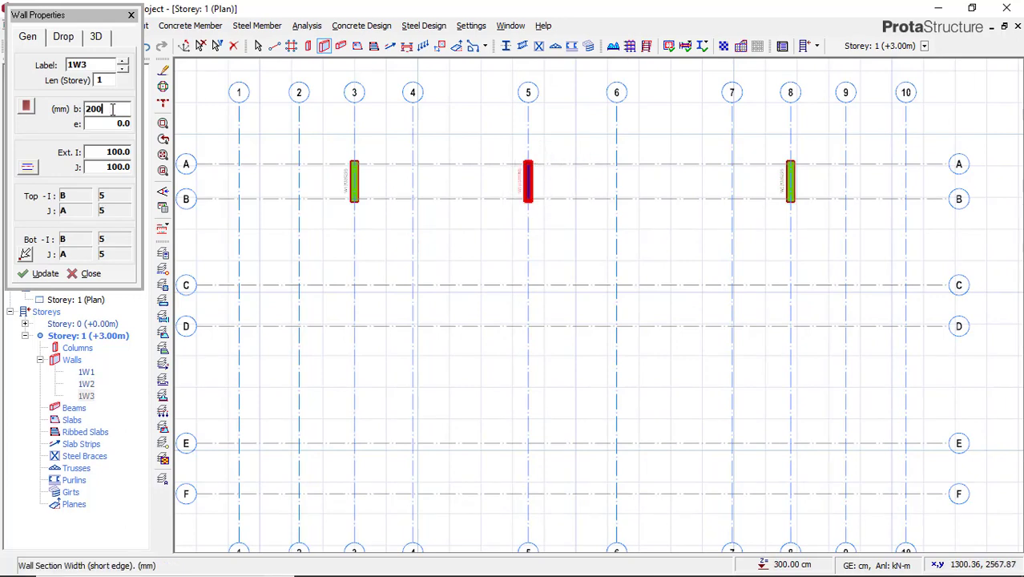
click(119, 121)
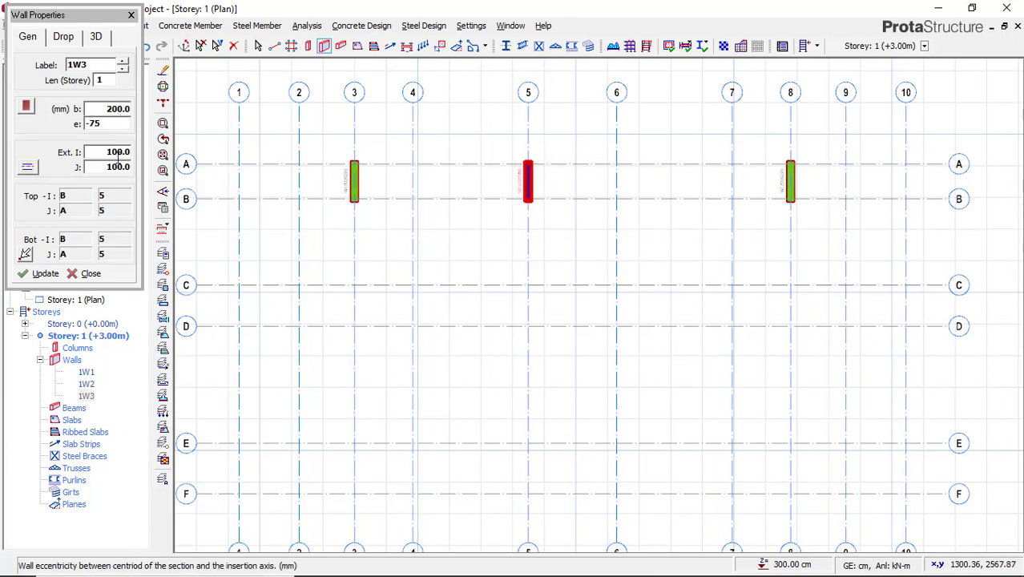
click(121, 151)
click(48, 274)
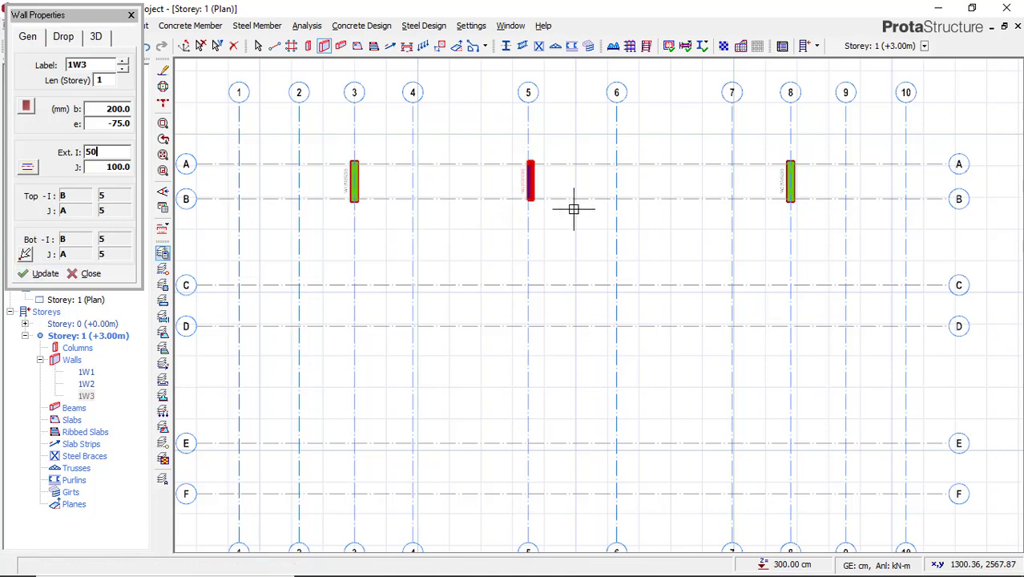
Insert a wall along axis 6 from axis B to axis A, set its eccentricity to 75 mm and close the wall properties.
click(613, 197)
click(616, 164)
scroll(586, 175, up, 3)
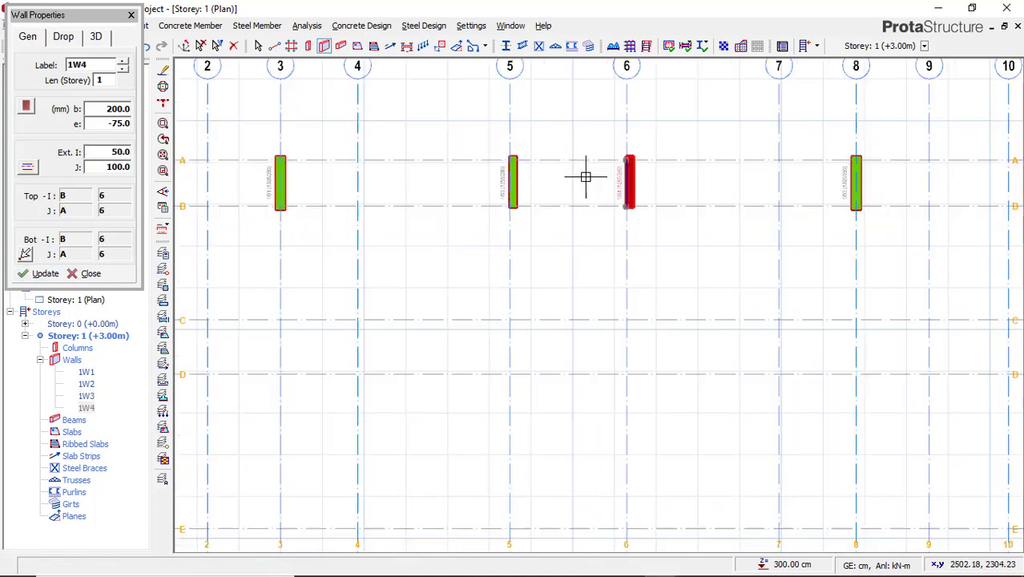
scroll(582, 177, up, 1)
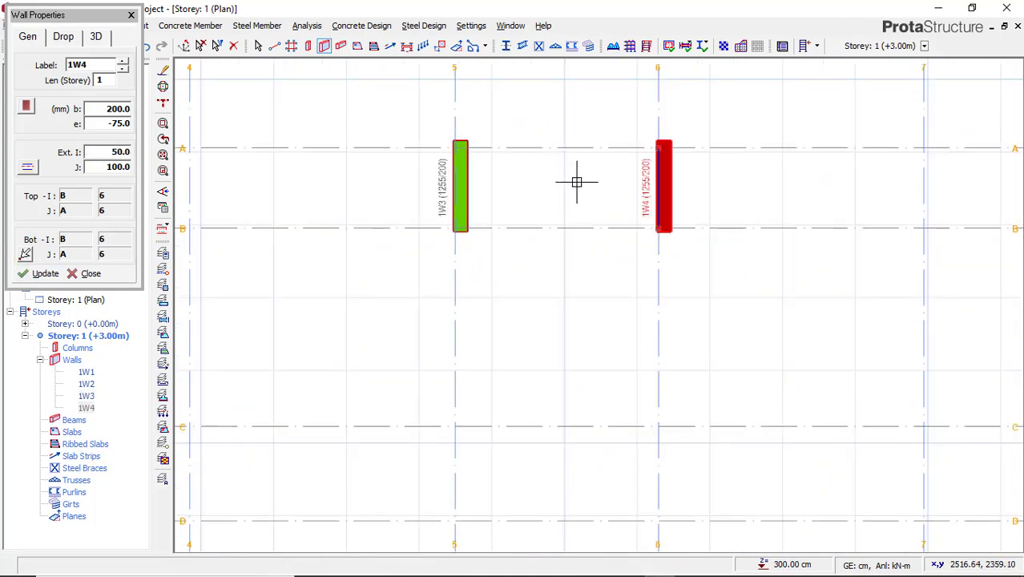
double_click(112, 122)
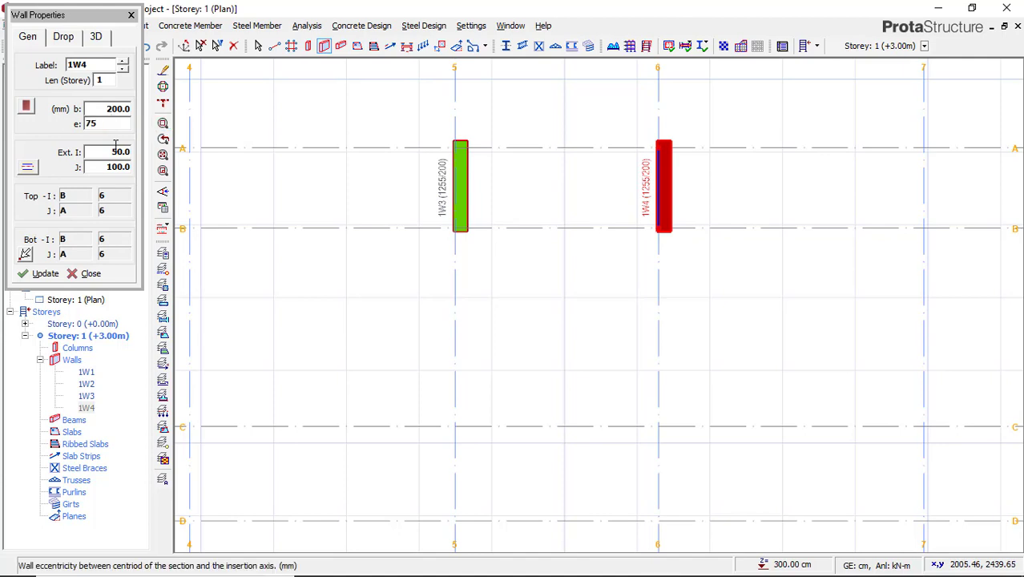
click(36, 274)
click(130, 16)
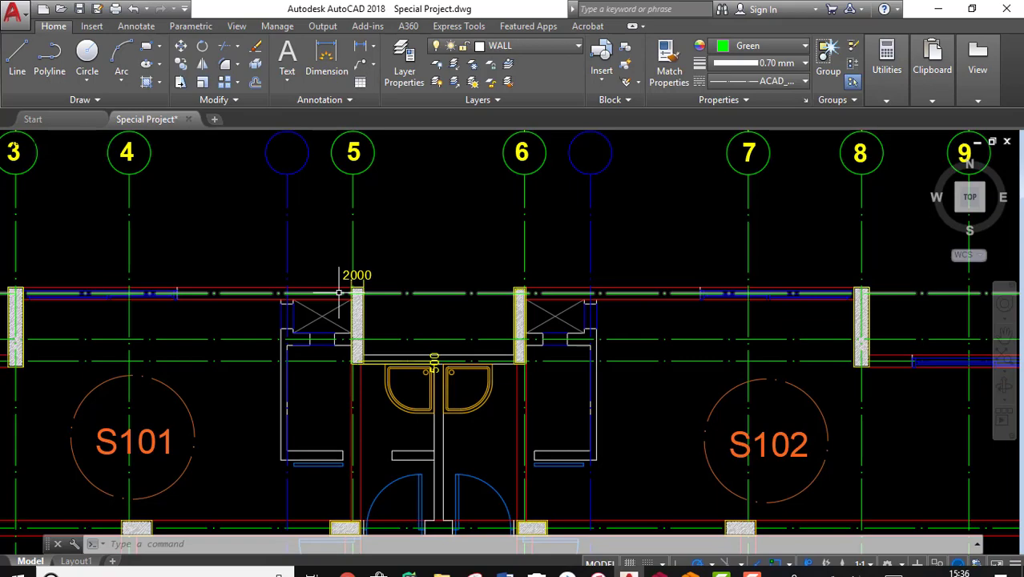
In the AutoCAD drawing, dimension the column at axes 1 and B: its centre offset from axis B and its width.
scroll(193, 208, down, 5)
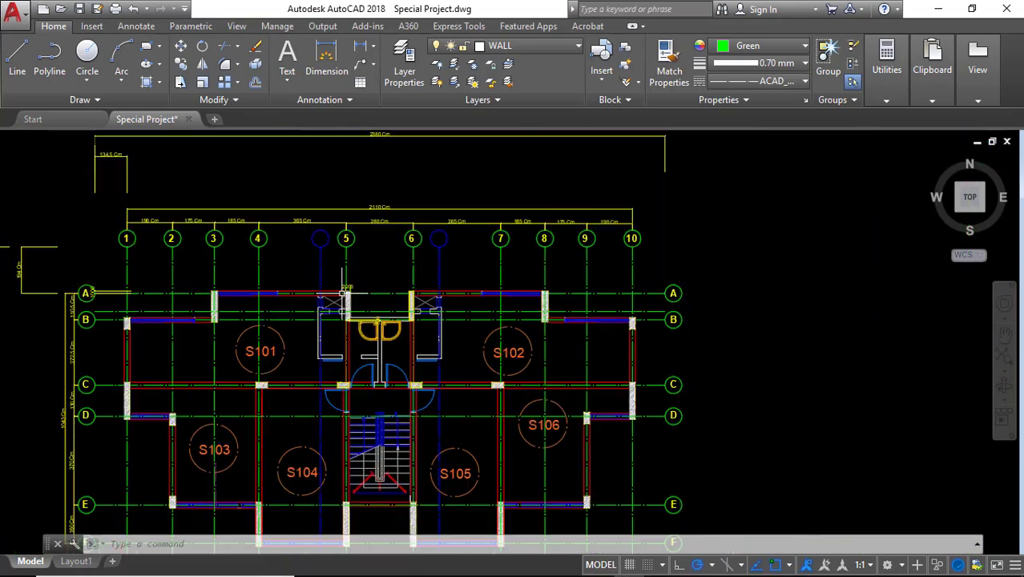
scroll(124, 324, up, 5)
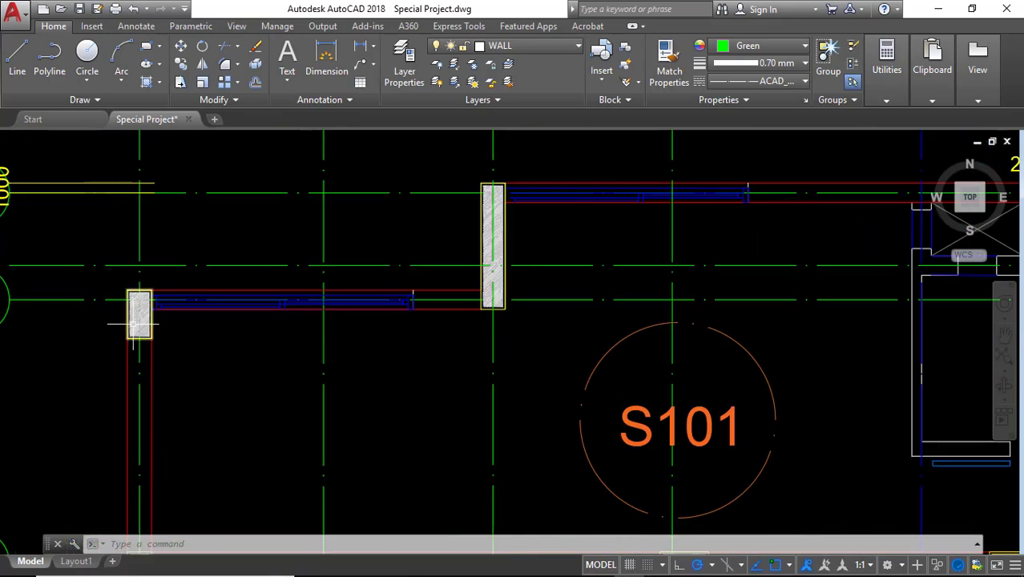
scroll(736, 354, down, 5)
scroll(777, 327, up, 5)
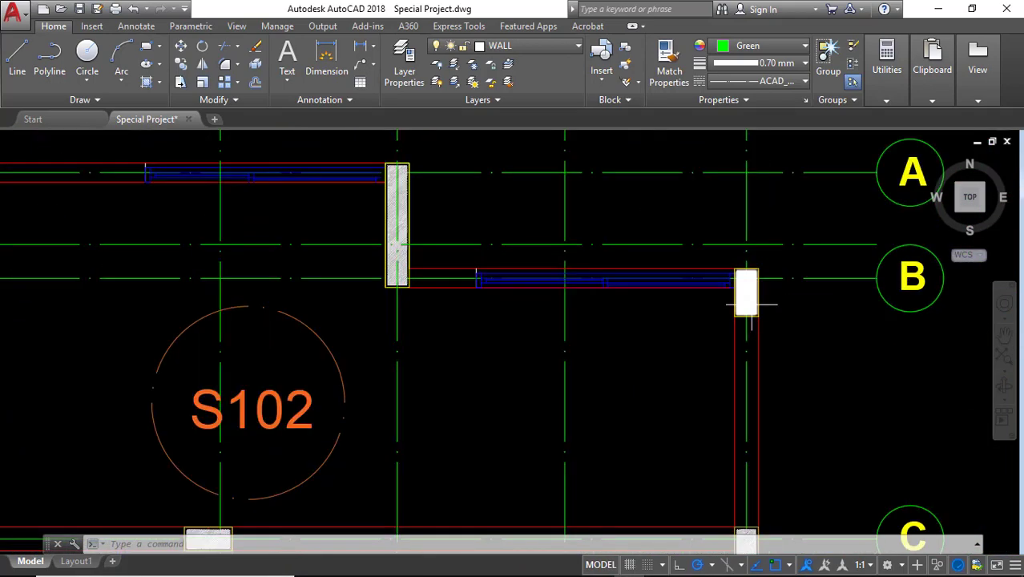
scroll(753, 300, down, 4)
key(Return)
scroll(527, 322, up, 8)
click(412, 286)
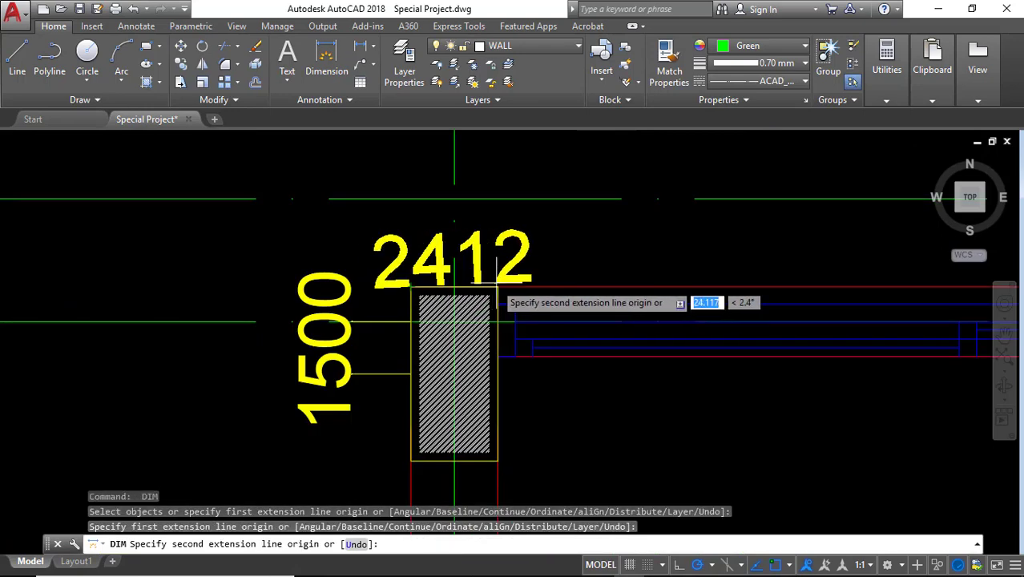
click(498, 286)
click(462, 259)
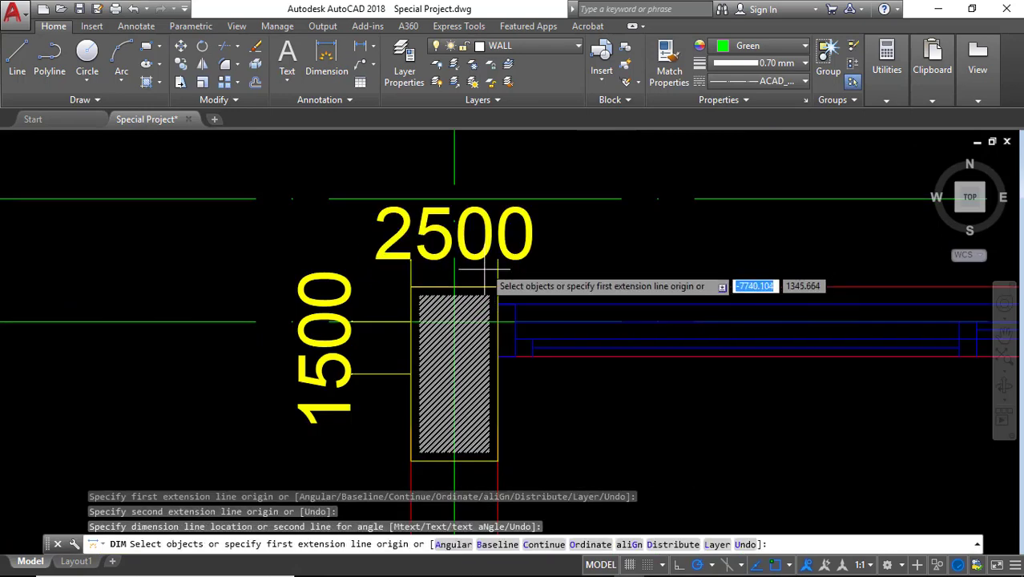
key(Escape)
scroll(549, 365, down, 6)
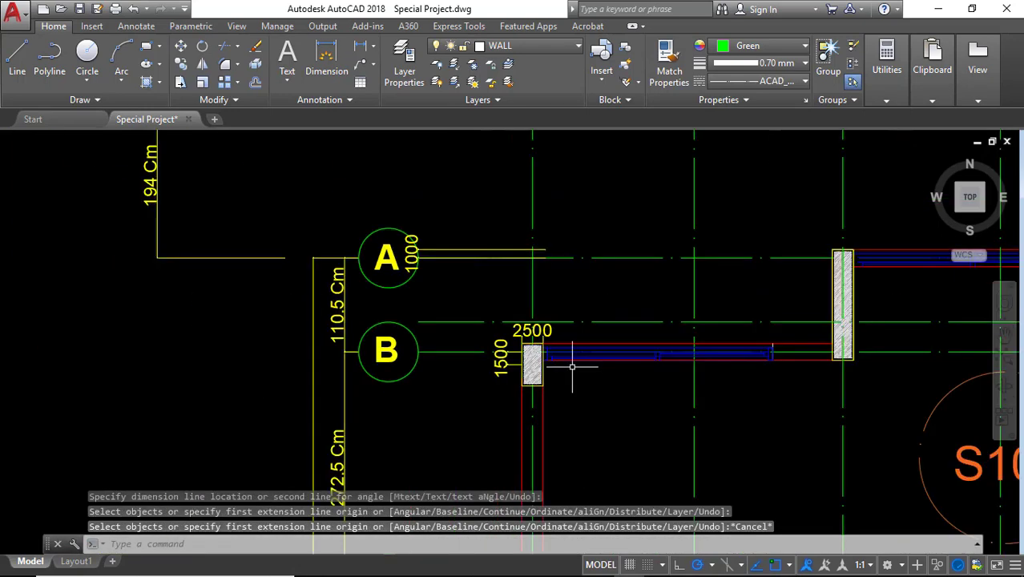
Switch to ProtaStructure and insert a column with b1 250 mm and b2 500 mm at the intersection of axes 1 and B.
mouse_move(607, 570)
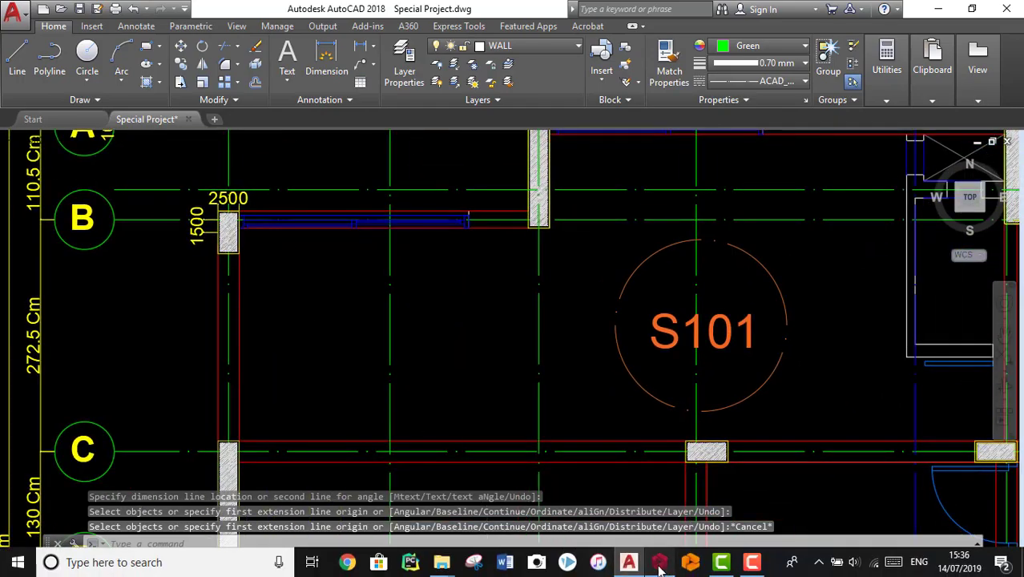
click(659, 564)
click(308, 47)
click(118, 110)
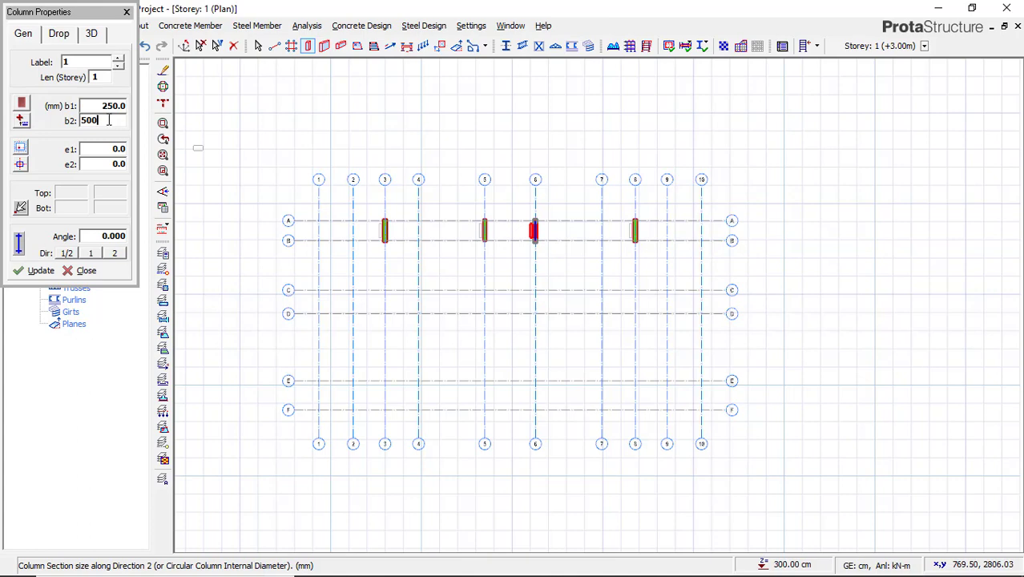
scroll(312, 238, up, 5)
click(293, 245)
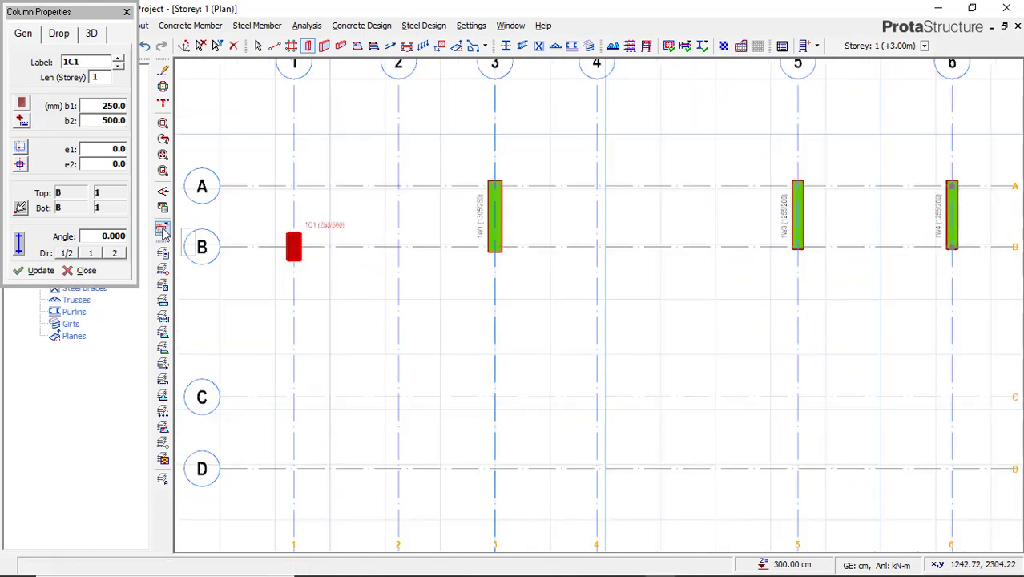
Set the column's e2 eccentricity to -150 mm and insert a matching column at axes 10 and B.
click(114, 164)
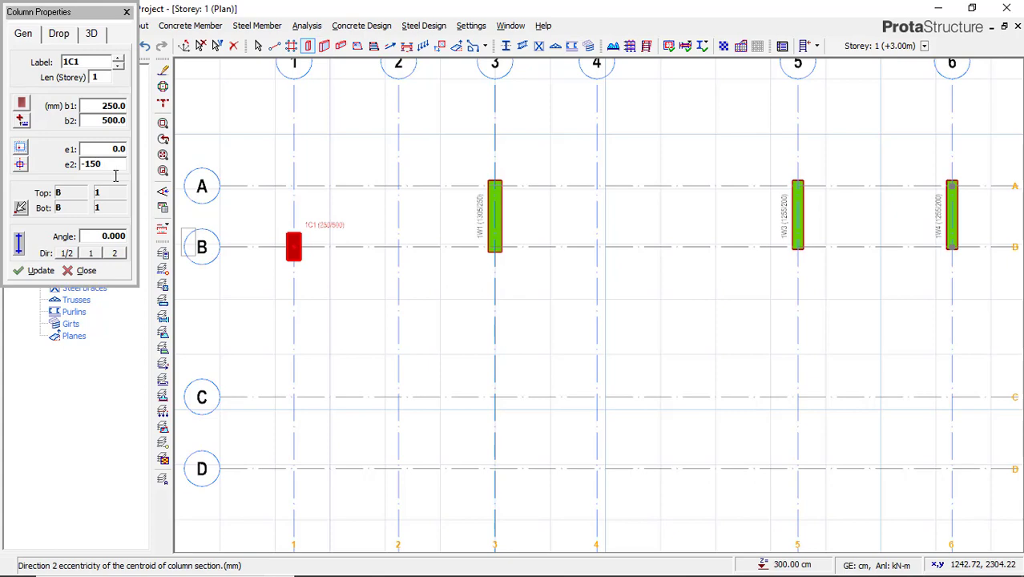
scroll(354, 279, down, 4)
scroll(830, 267, up, 2)
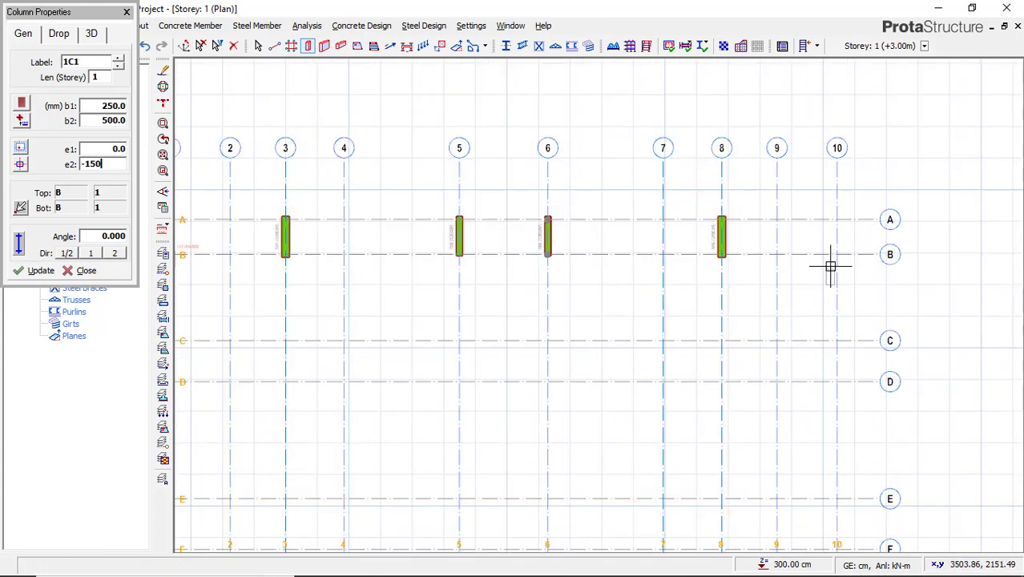
click(832, 262)
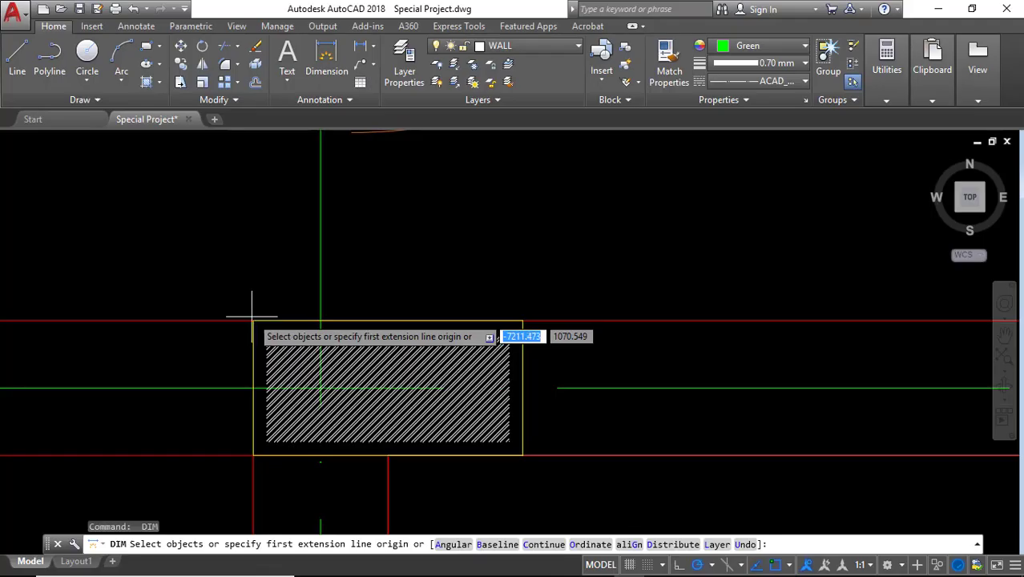
In the AutoCAD drawing, dimension the distance from the left edge of the column at axes 4 and C to axis 4.
click(253, 320)
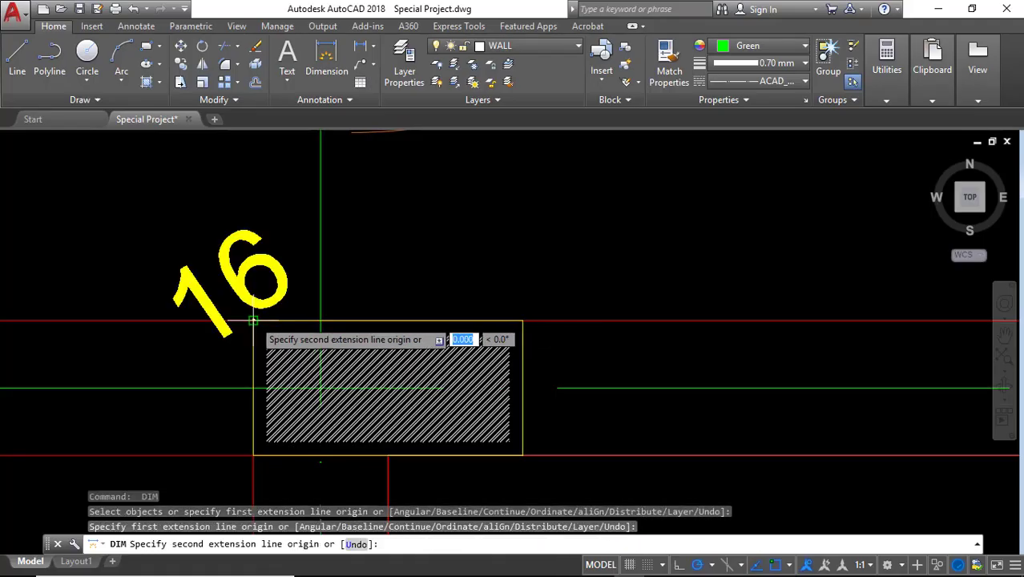
click(320, 321)
click(329, 251)
scroll(372, 260, down, 6)
middle_drag(384, 286, 368, 204)
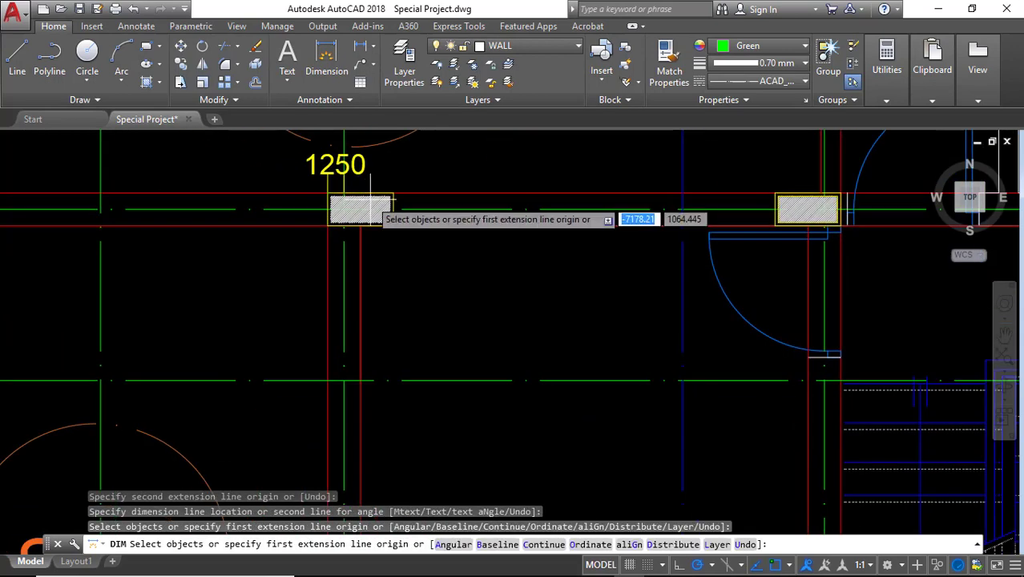
In ProtaStructure, set the column to b1 500, b2 250, e1 125 and e2 0 mm, and insert it on axis C at axes 4 and 6.
click(658, 564)
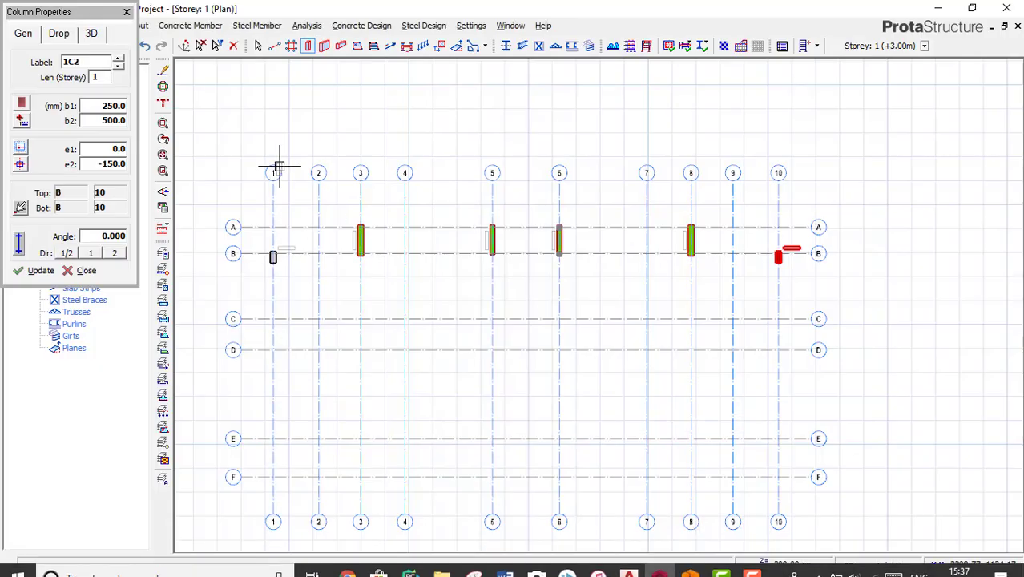
double_click(105, 104)
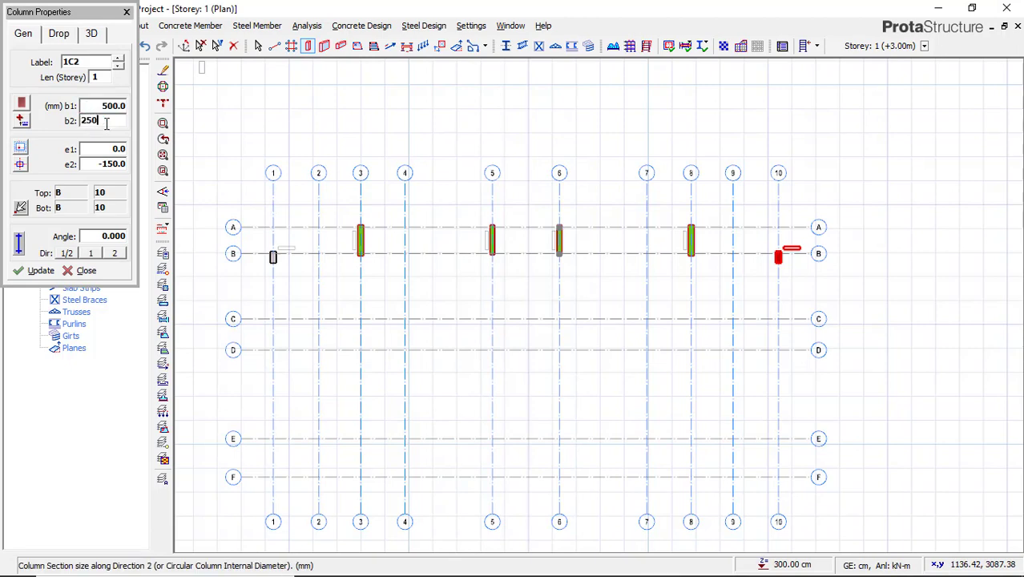
double_click(117, 163)
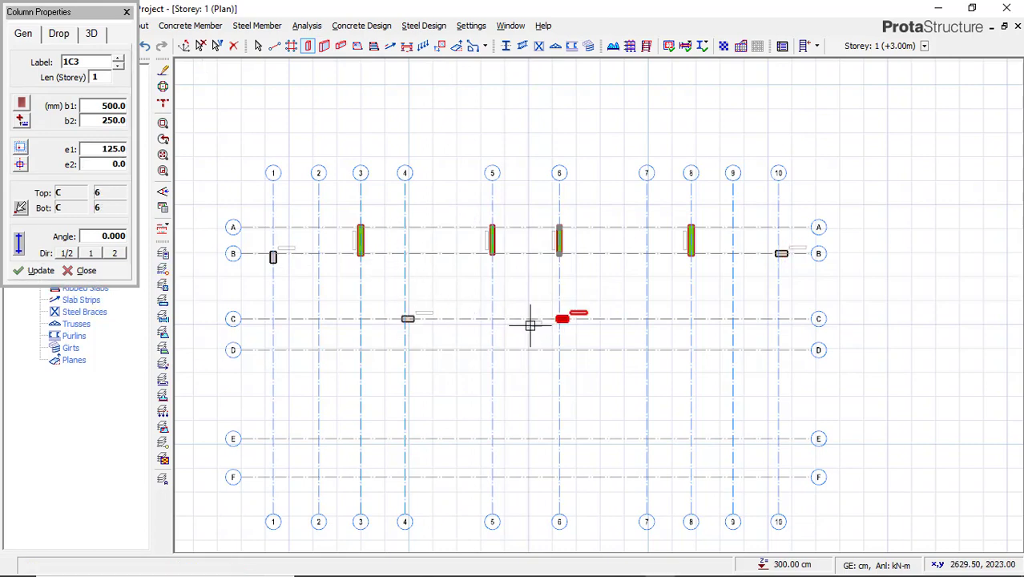
scroll(530, 324, up, 3)
middle_drag(476, 326, 592, 355)
scroll(635, 335, down, 4)
scroll(633, 334, down, 2)
Switch to the AutoCAD drawing and dimension the distance from axis 5 to the right edge of the column at axes 5 and C.
click(629, 562)
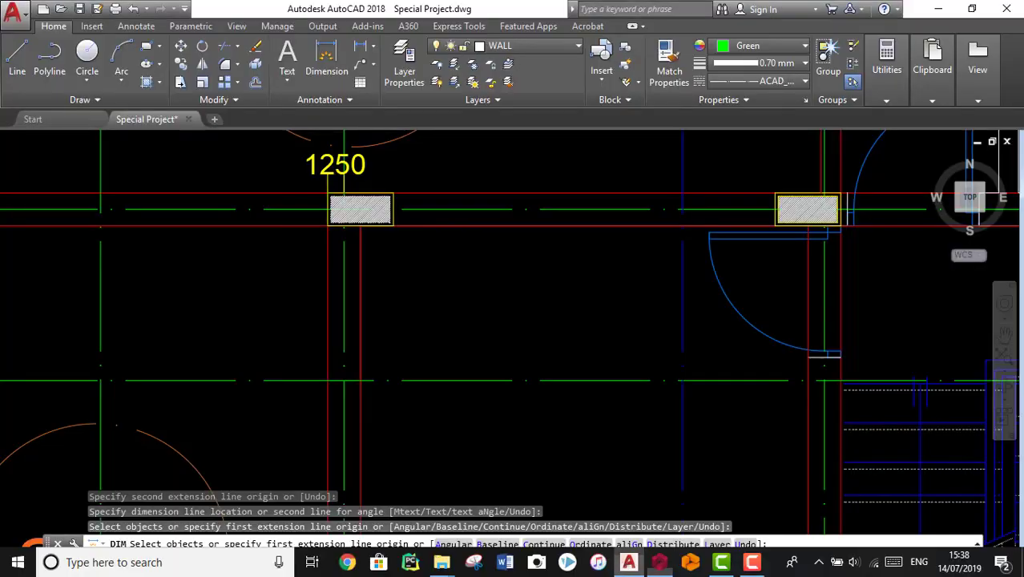
scroll(544, 342, down, 5)
middle_drag(550, 321, 446, 349)
scroll(445, 350, up, 1)
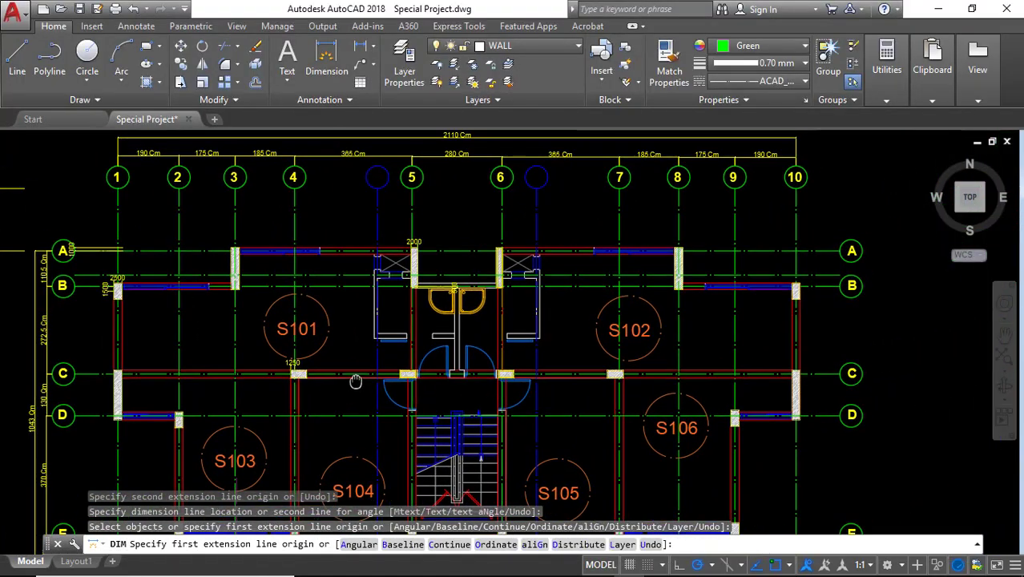
scroll(387, 392, up, 2)
scroll(388, 392, up, 3)
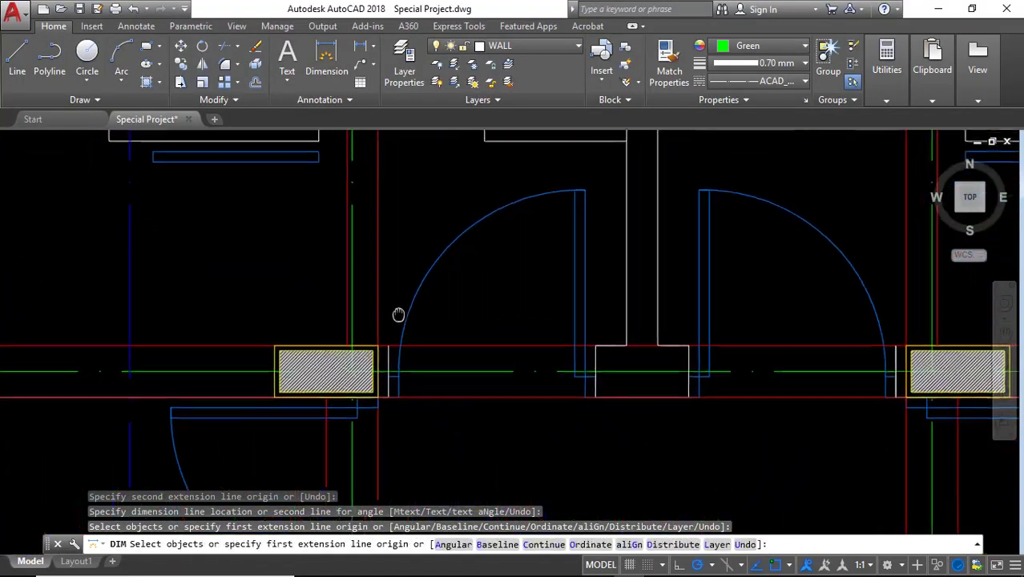
scroll(383, 309, up, 2)
middle_drag(382, 308, 463, 247)
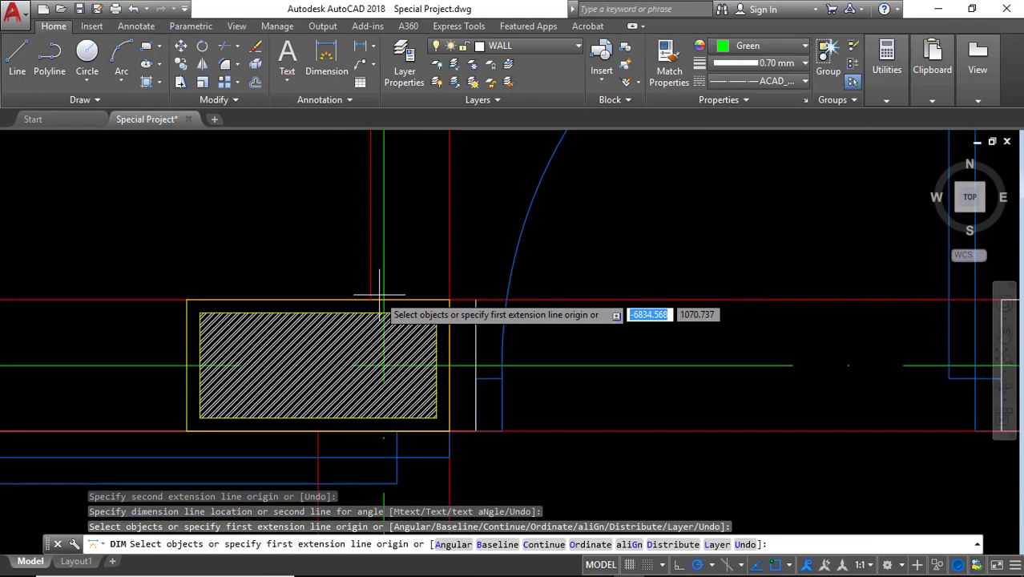
key(Escape)
text(DIM)
key(Return)
click(409, 293)
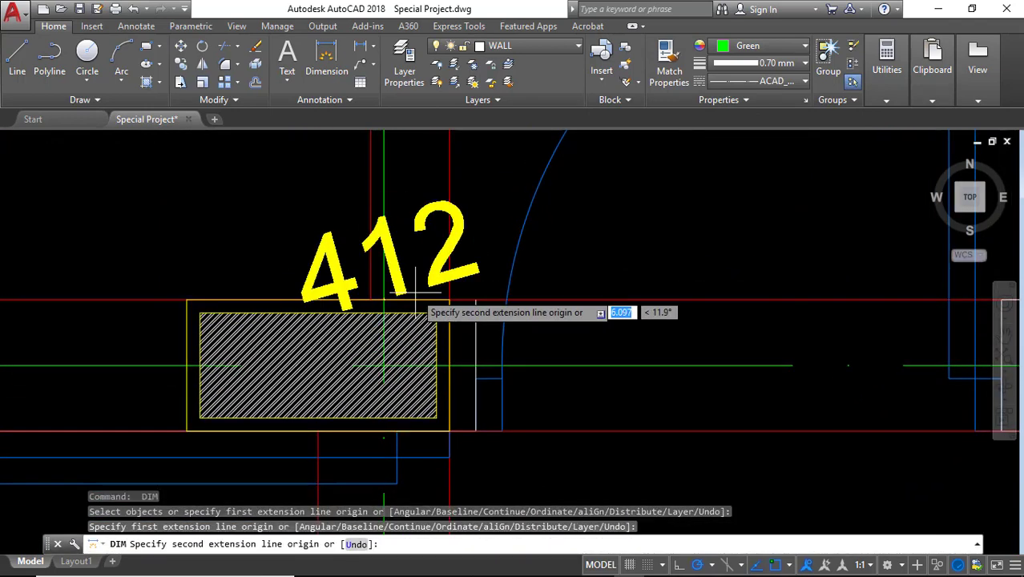
click(448, 300)
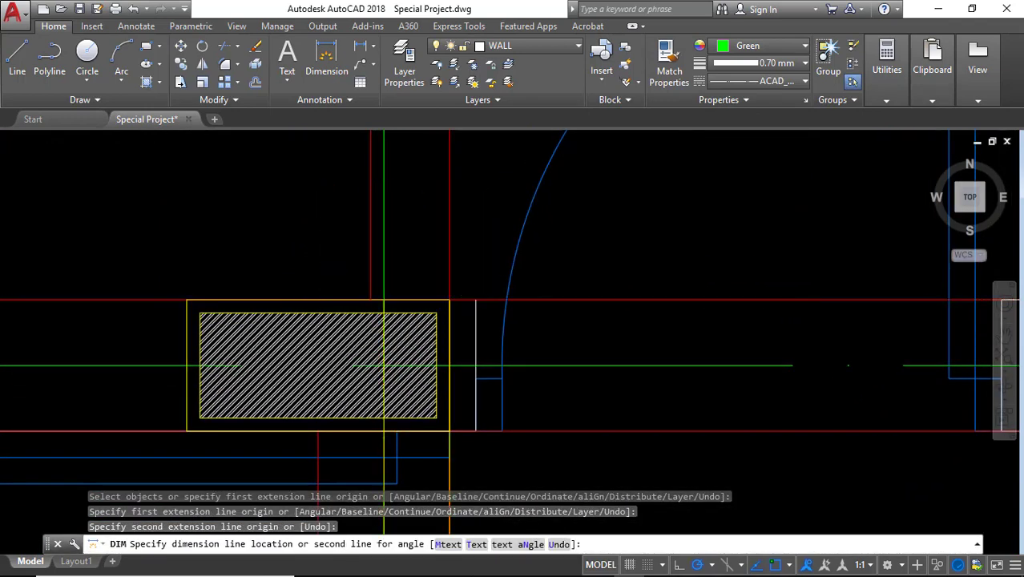
click(459, 261)
scroll(459, 261, down, 2)
scroll(503, 264, down, 3)
middle_drag(503, 265, 450, 323)
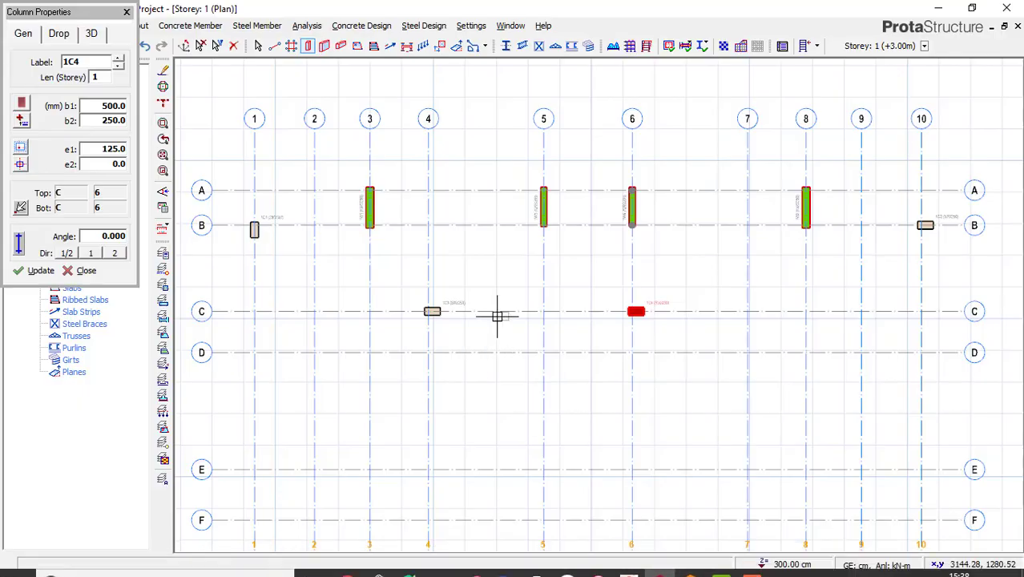
In ProtaStructure, set the column's e1 eccentricity to -125 mm and insert it on axis C at axes 5 and 7.
middle_drag(496, 317, 404, 286)
scroll(427, 300, up, 1)
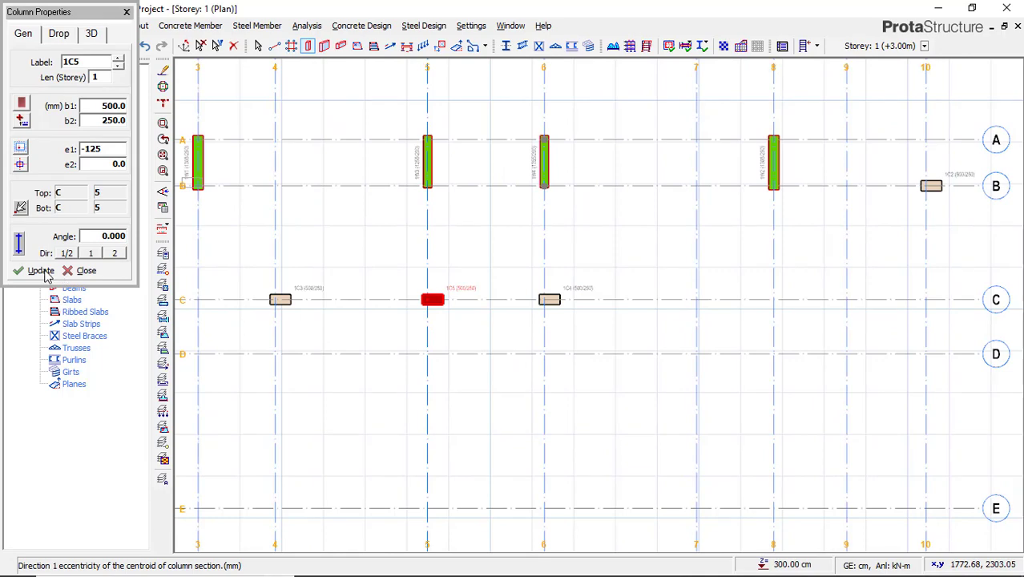
middle_drag(516, 286, 421, 272)
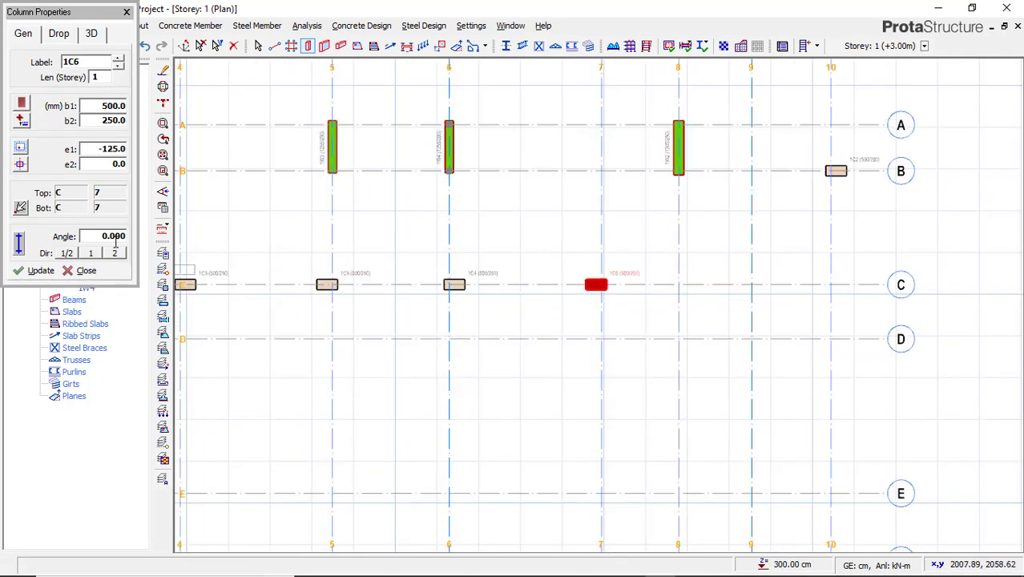
click(86, 270)
In the AutoCAD drawing, dimension the distance from axis D to the lower end of the wall on axis 1.
scroll(442, 242, down, 4)
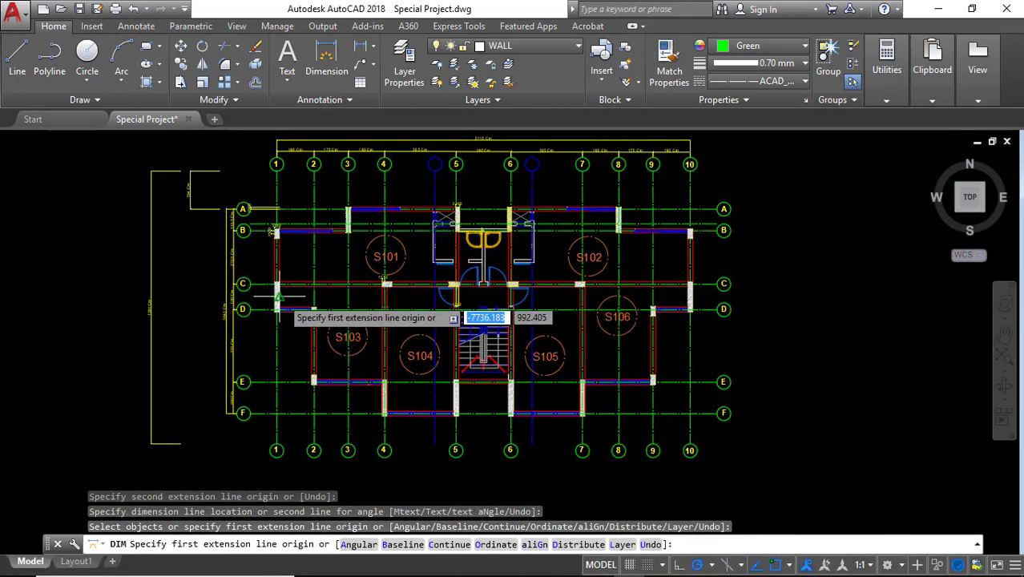
scroll(238, 297, up, 8)
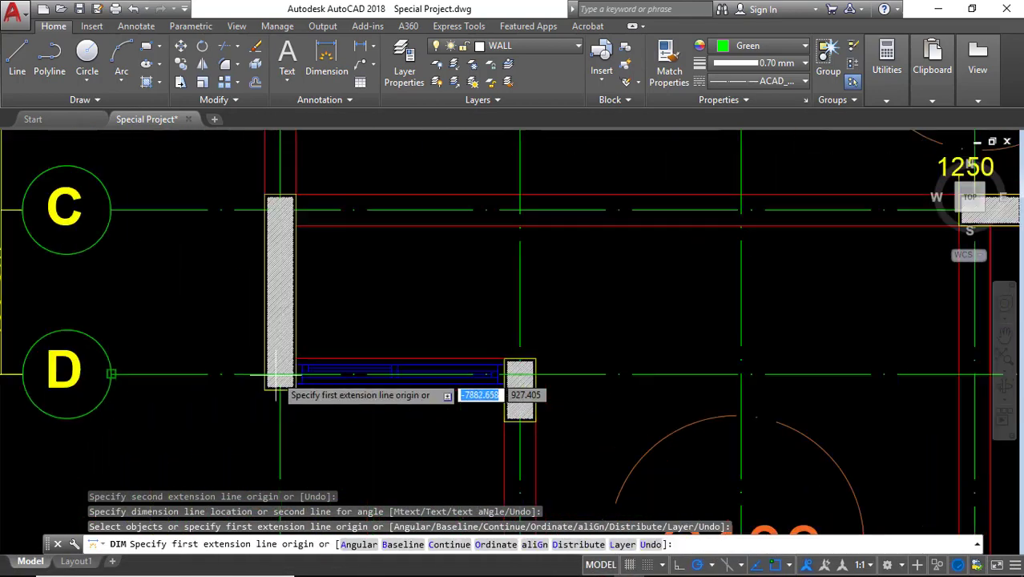
click(280, 392)
click(279, 330)
scroll(207, 326, down, 6)
click(62, 327)
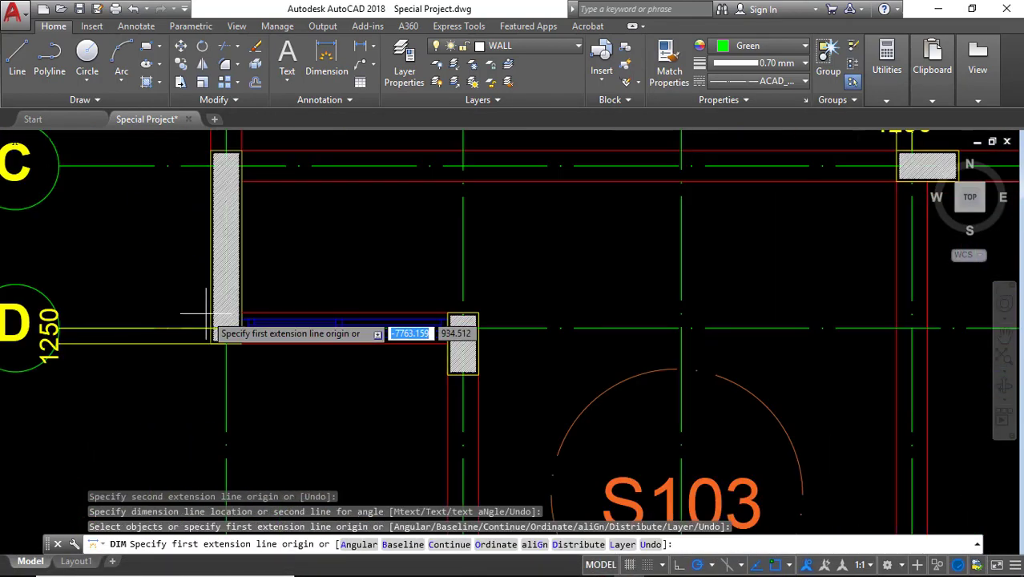
Dimension the distance from the upper end of the wall on axis 1 to axis C.
middle_drag(229, 140, 271, 280)
scroll(271, 280, up, 4)
click(263, 305)
click(263, 344)
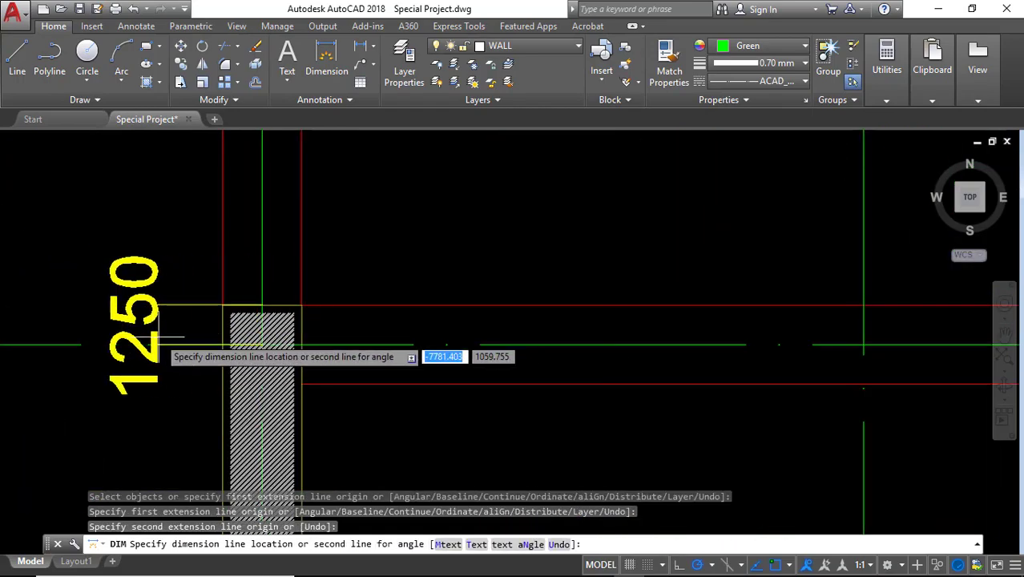
click(159, 337)
scroll(195, 174, down, 6)
In ProtaStructure, insert a 250 mm wall on axis 1 from axis D to C, with I and J extensions of 125 mm.
click(656, 563)
click(655, 566)
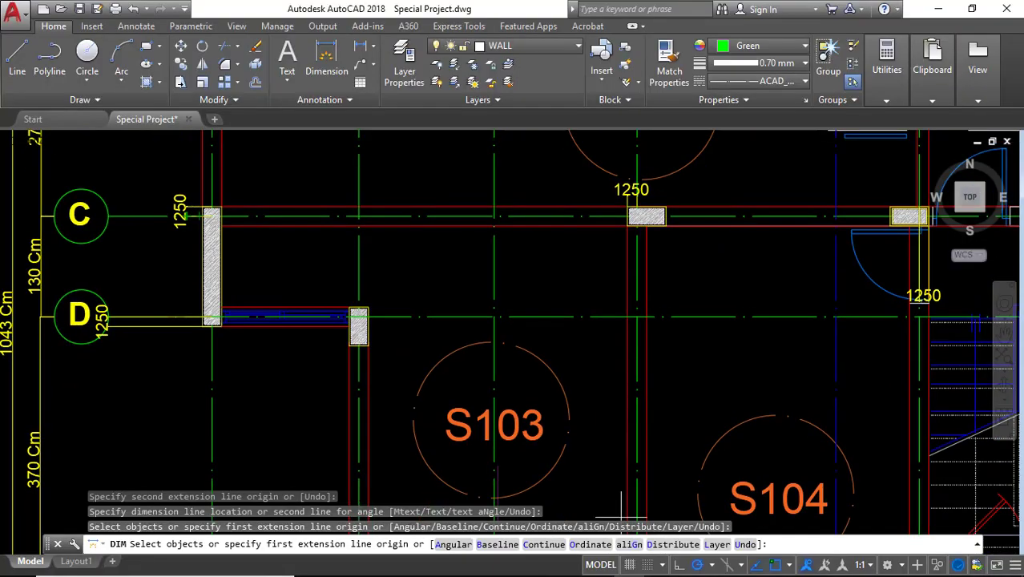
click(655, 566)
click(323, 48)
click(287, 344)
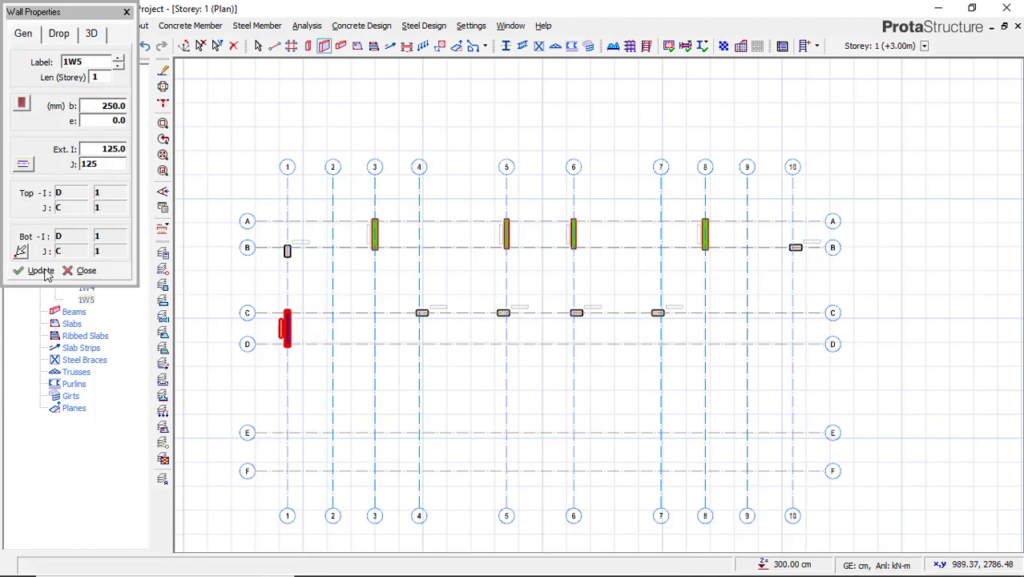
Insert a matching wall on axis 10 from axis D to axis C.
scroll(817, 348, up, 2)
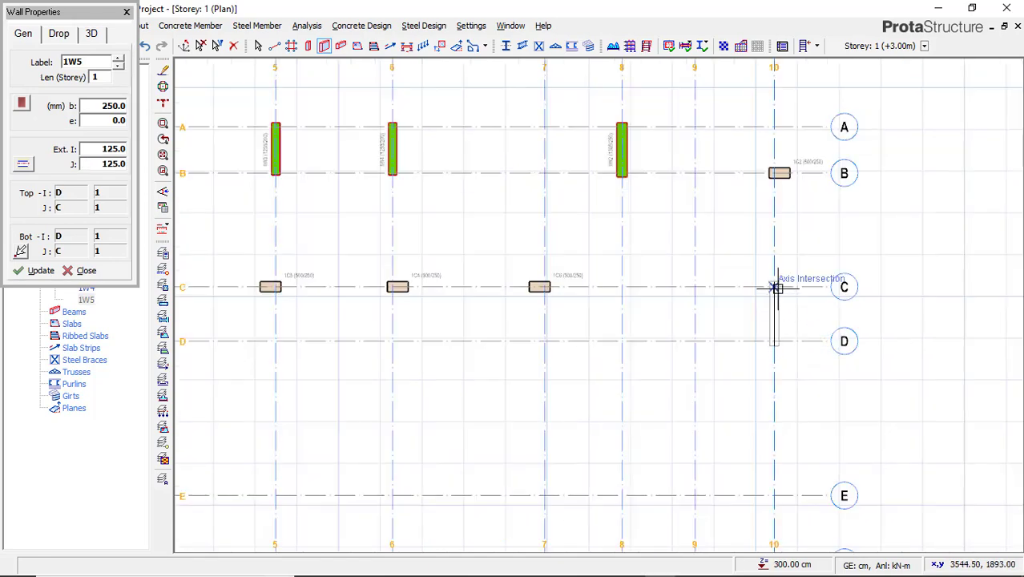
click(776, 287)
scroll(720, 336, down, 1)
middle_drag(678, 379, 770, 365)
scroll(632, 370, down, 1)
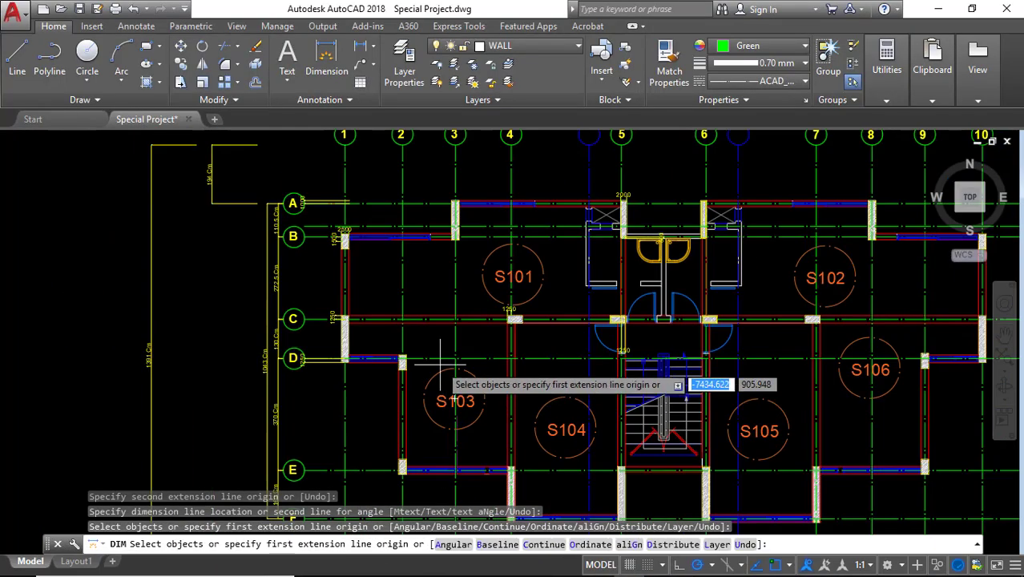
In the AutoCAD drawing, dimension the vertical offset between the beam edge and axis D at the column on axes 2 and D.
middle_drag(567, 366, 495, 382)
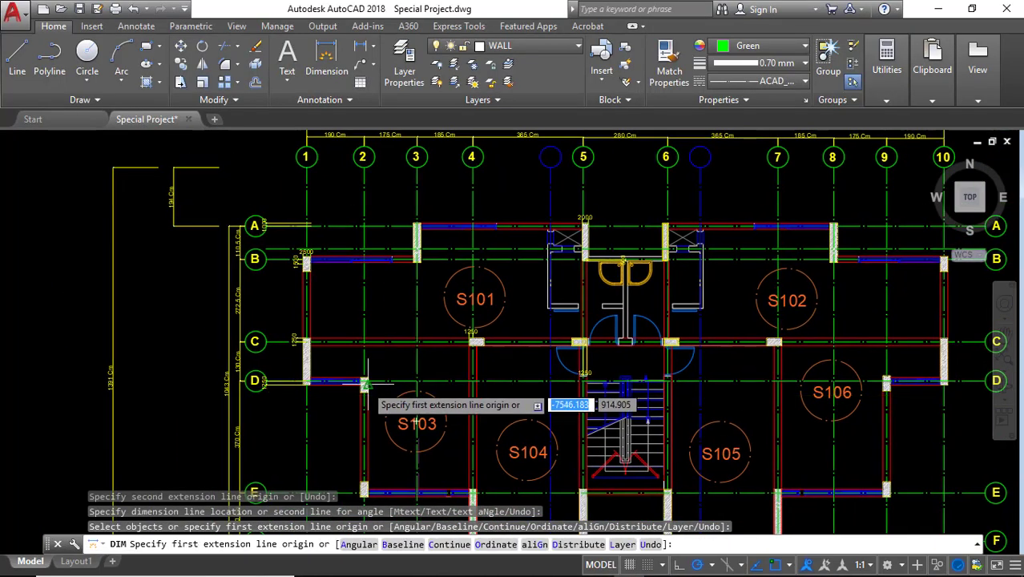
scroll(354, 389, up, 10)
click(416, 345)
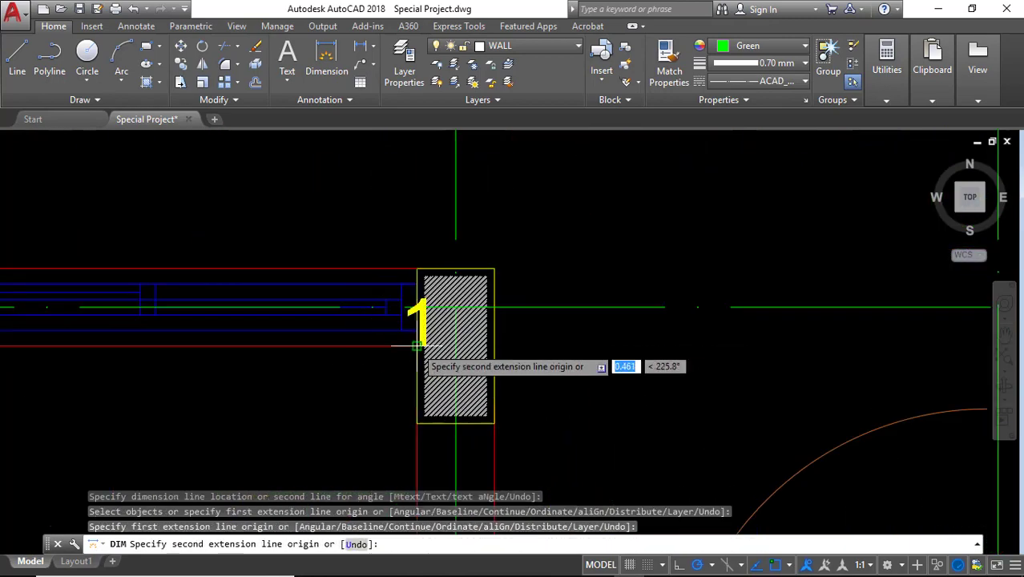
click(415, 307)
click(384, 315)
scroll(365, 361, down, 8)
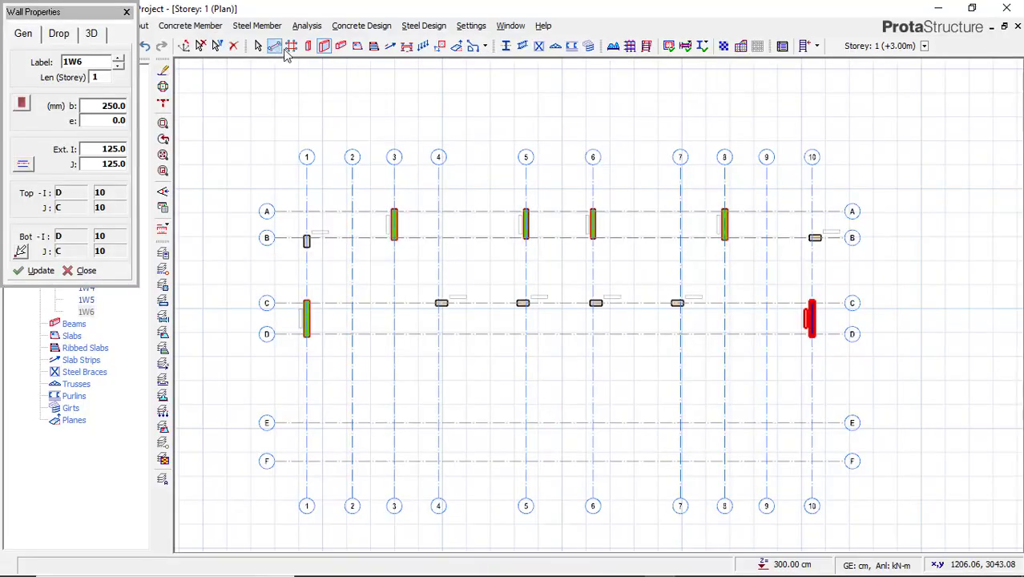
In ProtaStructure, insert columns with b1 250, b2 500, e1 0 and e2 -125 mm on axis D at axes 2 and 9.
scroll(352, 333, up, 1)
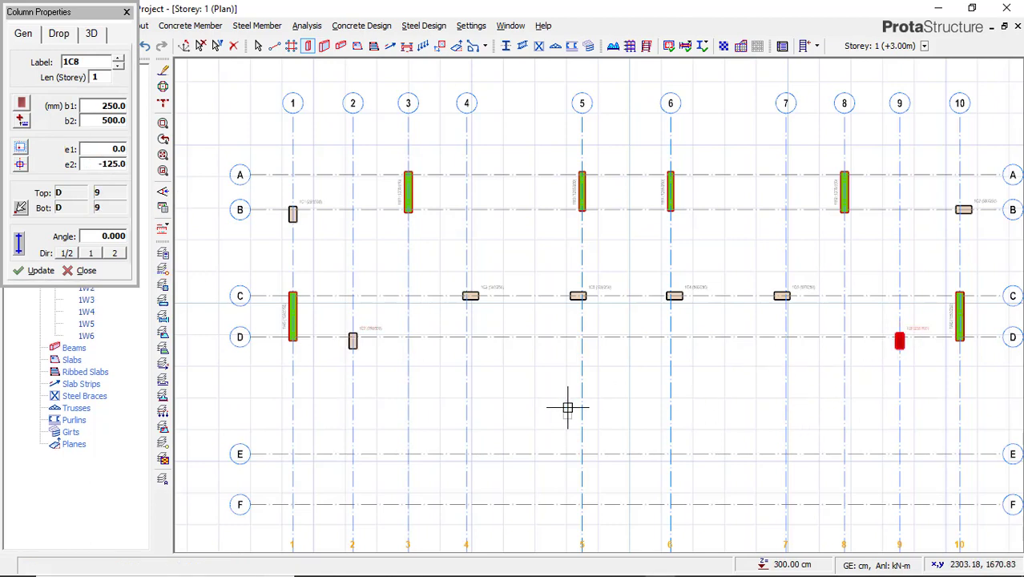
Switch to the AutoCAD drawing and dimension the vertical offset to axis E at the column on axes 2 and E.
click(628, 561)
scroll(271, 377, up, 4)
middle_drag(262, 383, 281, 323)
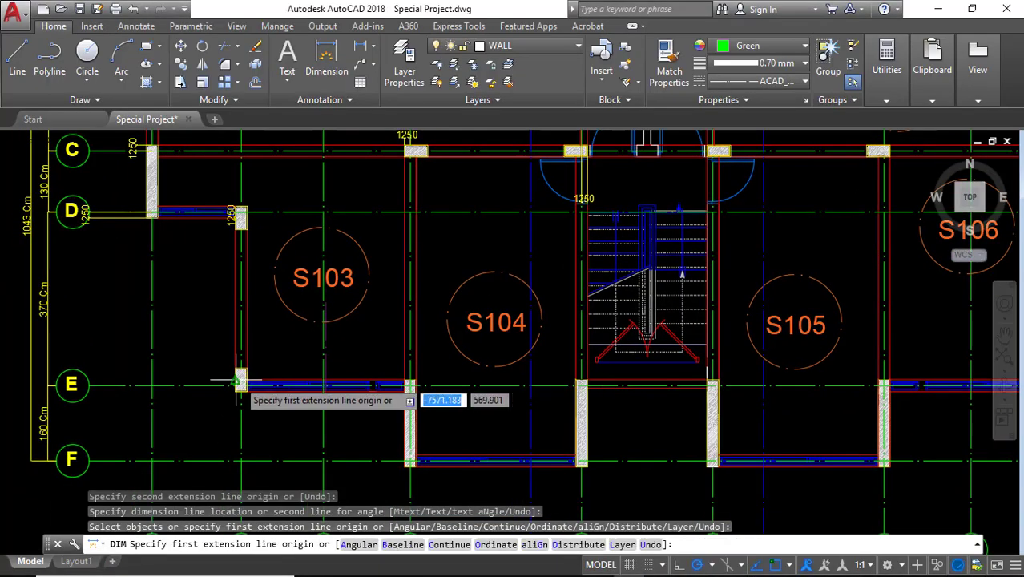
scroll(239, 381, down, 5)
scroll(244, 353, up, 10)
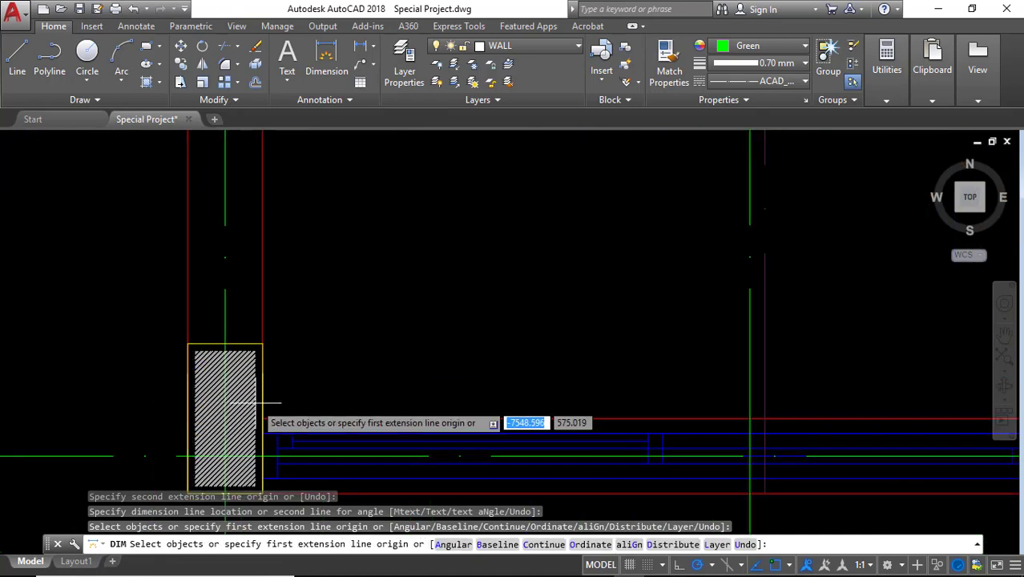
click(263, 417)
click(262, 492)
click(301, 442)
scroll(301, 442, down, 2)
middle_drag(302, 442, 190, 307)
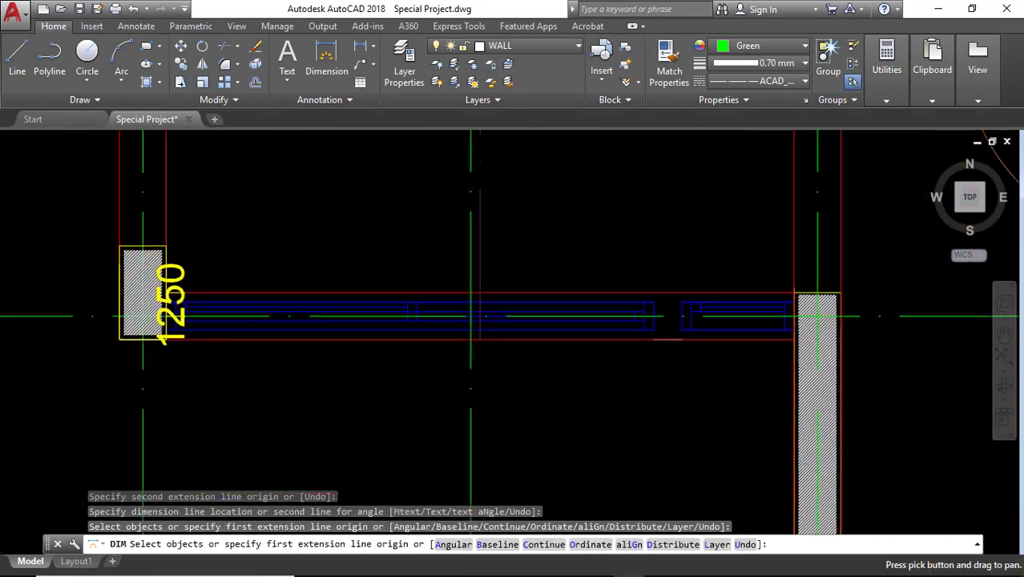
In ProtaStructure, set the column's e2 eccentricity to 125 mm and insert it on axis E at axes 2 and 9.
click(657, 565)
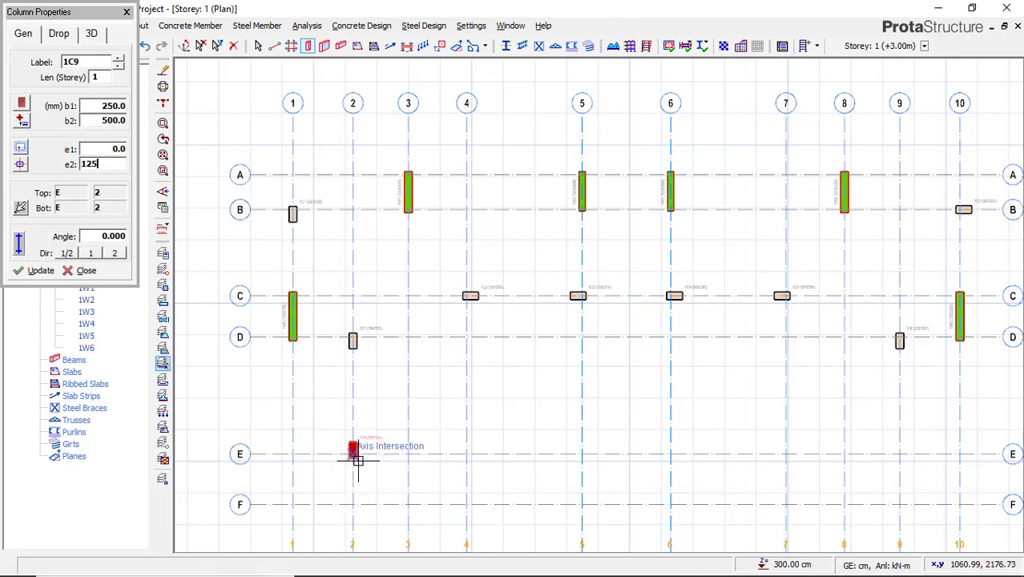
scroll(358, 460, up, 5)
scroll(548, 418, down, 6)
scroll(817, 424, up, 2)
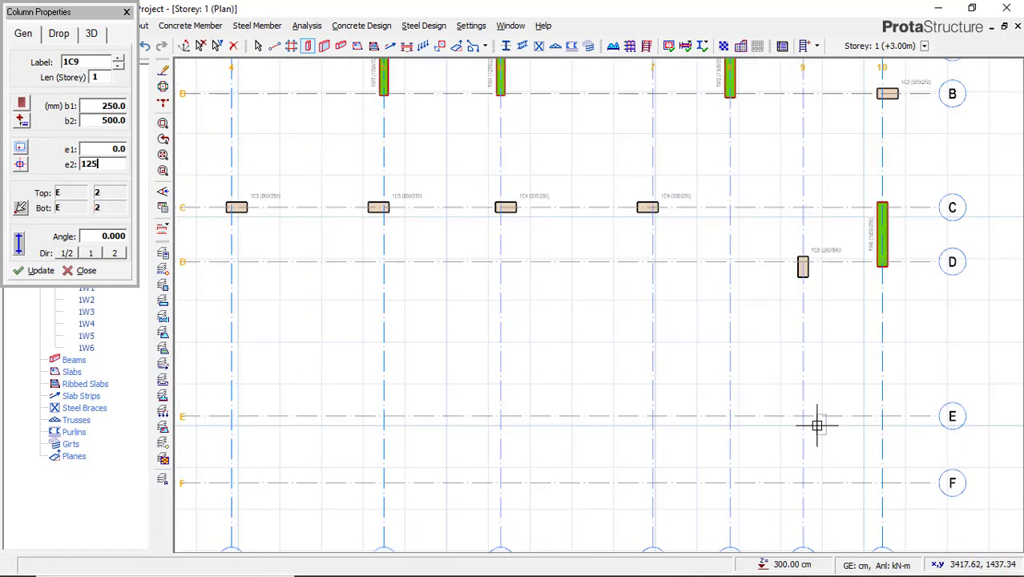
scroll(840, 445, down, 4)
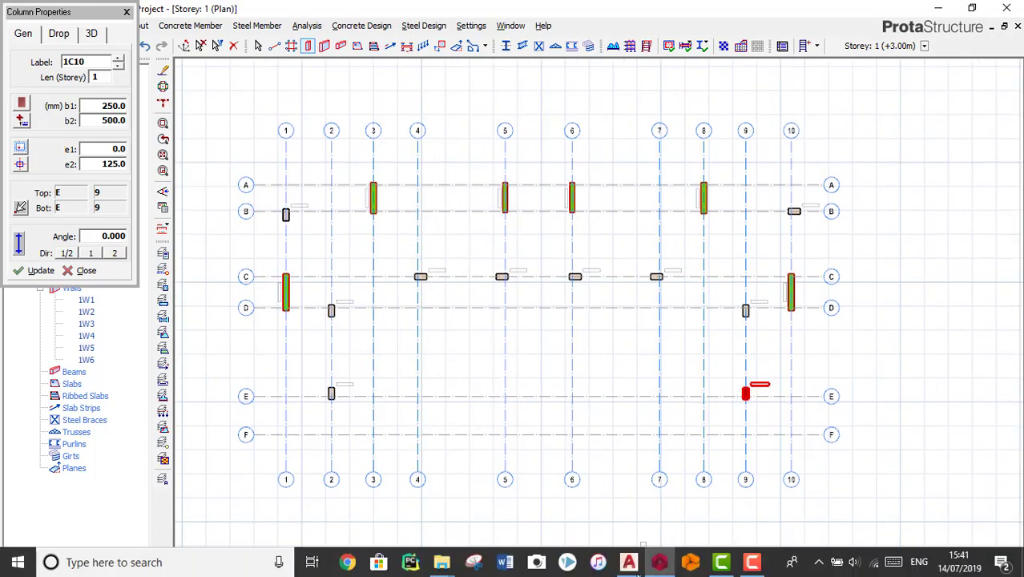
Switch to the AutoCAD drawing and dimension the distance from axis F to the lower end of the wall on axis 4.
click(628, 565)
scroll(471, 427, down, 4)
scroll(344, 397, up, 6)
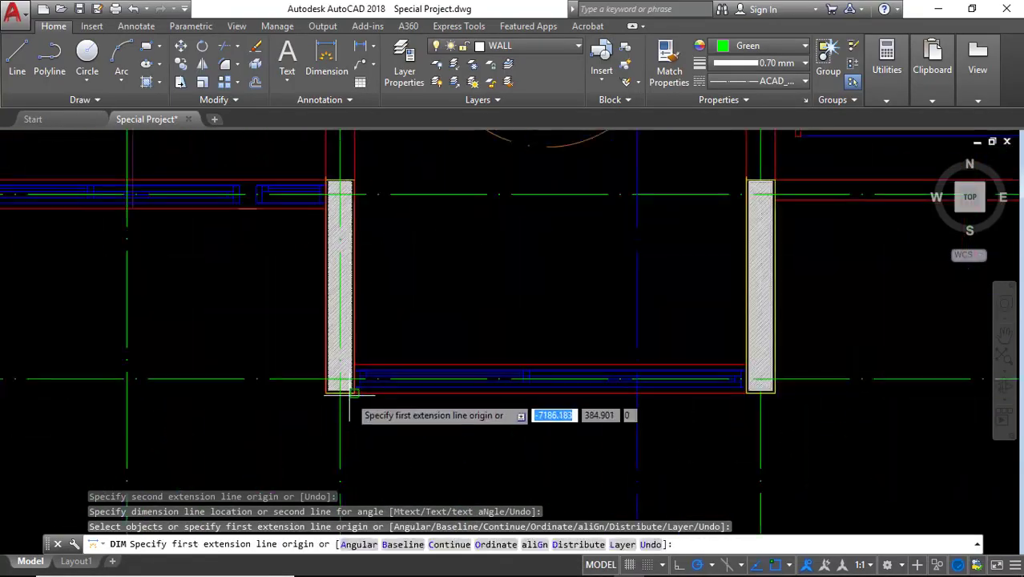
click(334, 387)
click(329, 352)
click(232, 356)
scroll(240, 355, down, 5)
Dimension the distance from the upper end of the wall on axis 4 to axis E.
scroll(286, 354, up, 5)
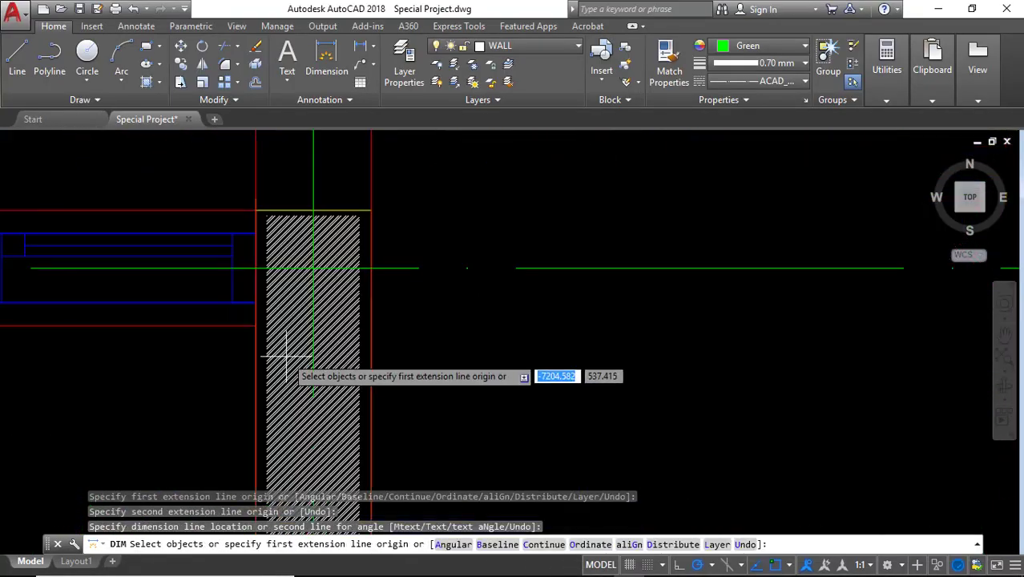
scroll(320, 153, up, 2)
click(324, 189)
click(324, 272)
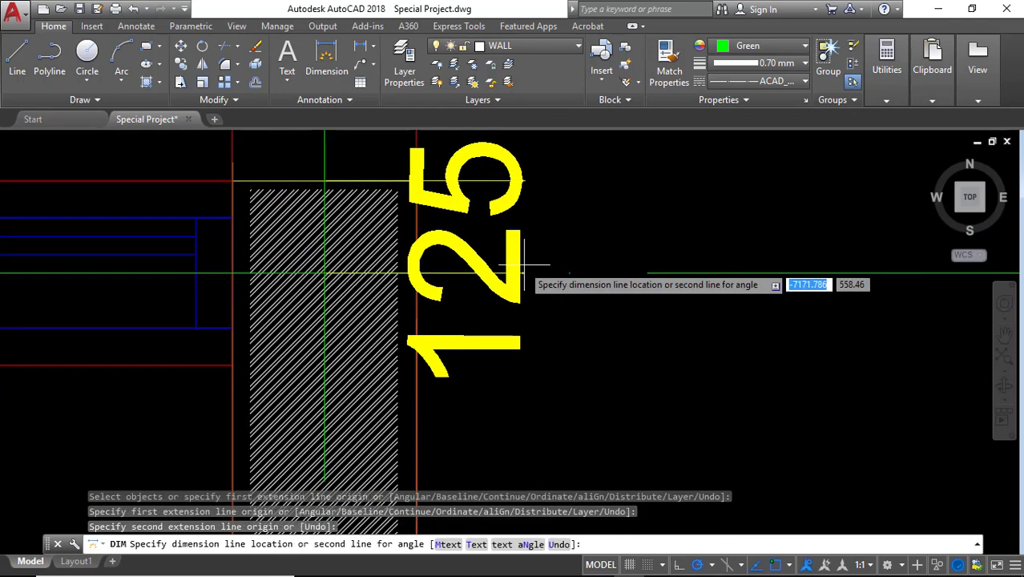
click(521, 265)
scroll(228, 184, down, 5)
In ProtaStructure, insert 250 mm walls with 125 mm extensions at both ends from axis F to E on axes 4, 5, 6 and 7.
click(695, 565)
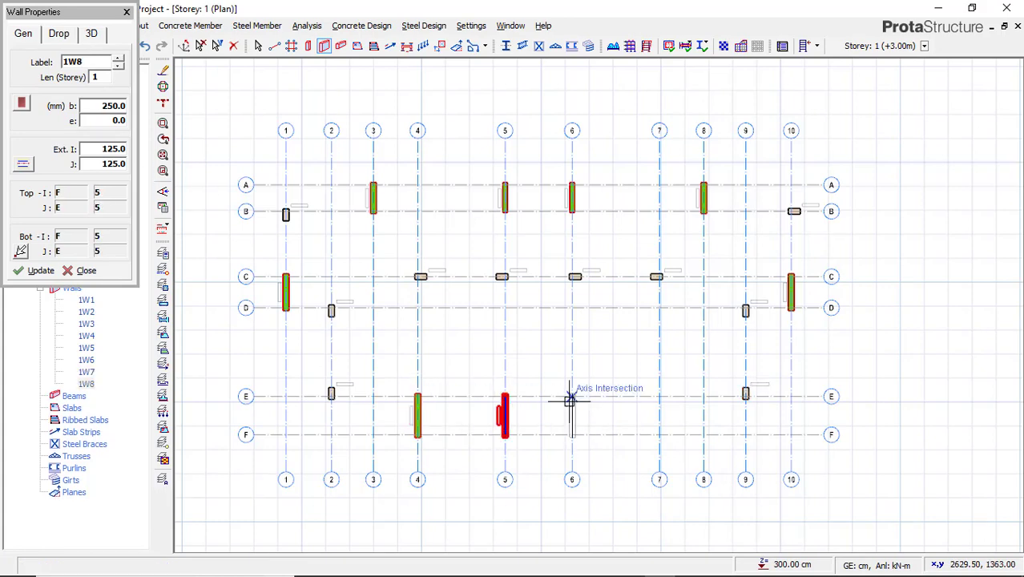
click(127, 12)
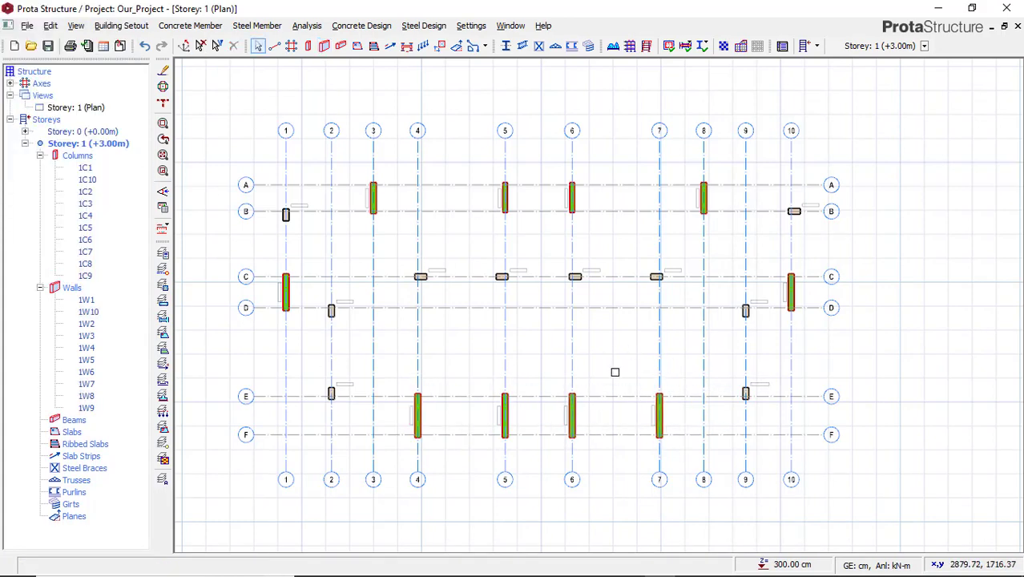
scroll(601, 333, up, 1)
scroll(594, 340, down, 1)
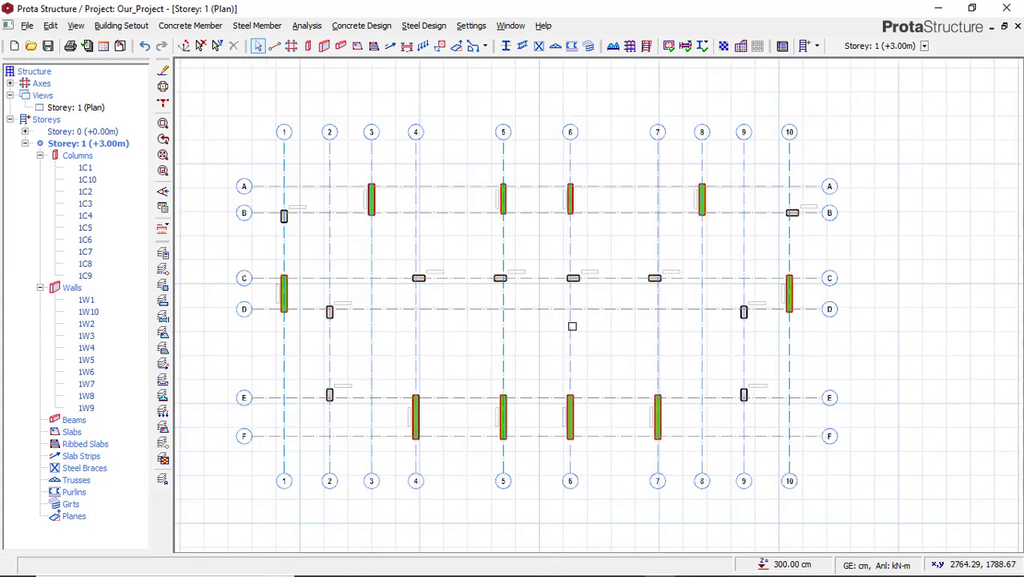